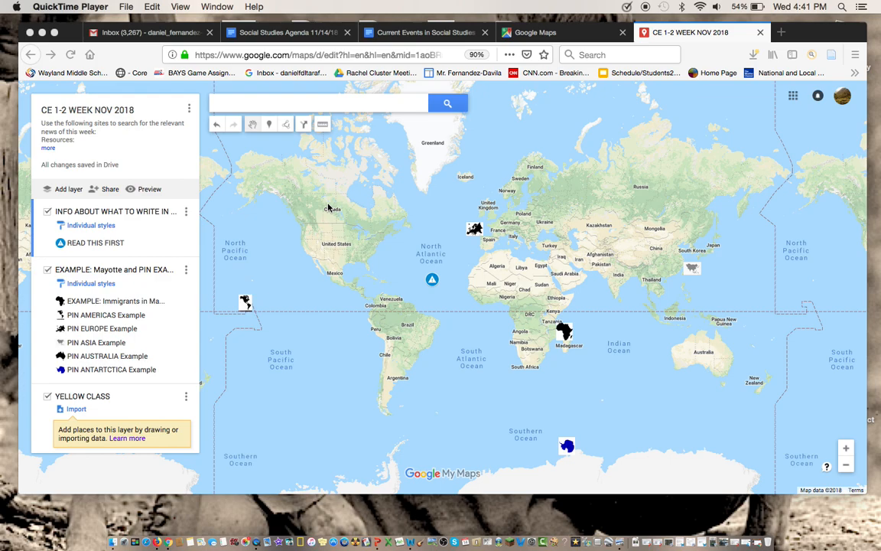
- Open the map's title and description for editing and read through the news resource links in the description
left_click(328, 208)
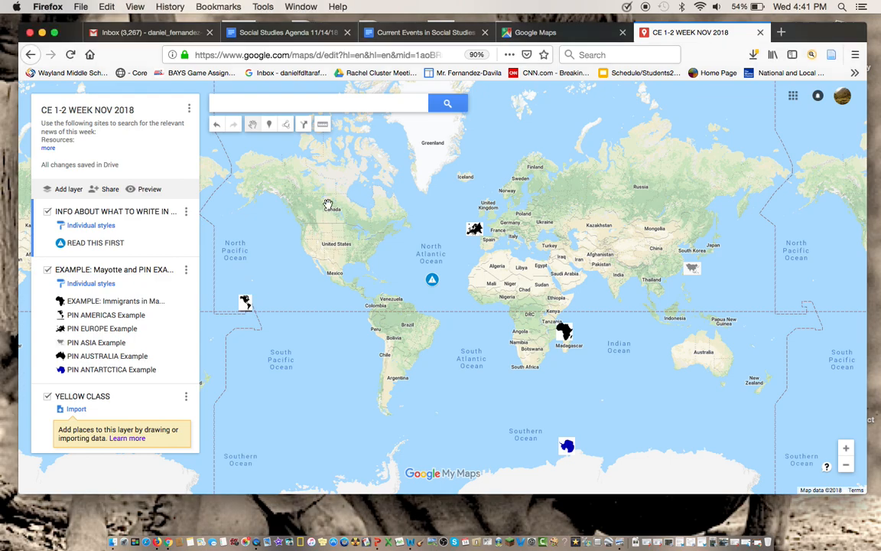
left_click_drag(364, 217, 421, 224)
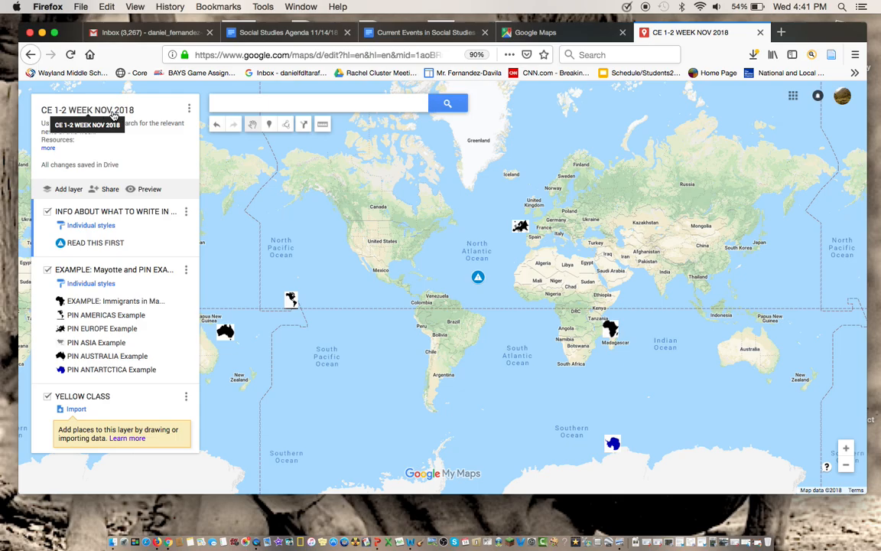
left_click(113, 112)
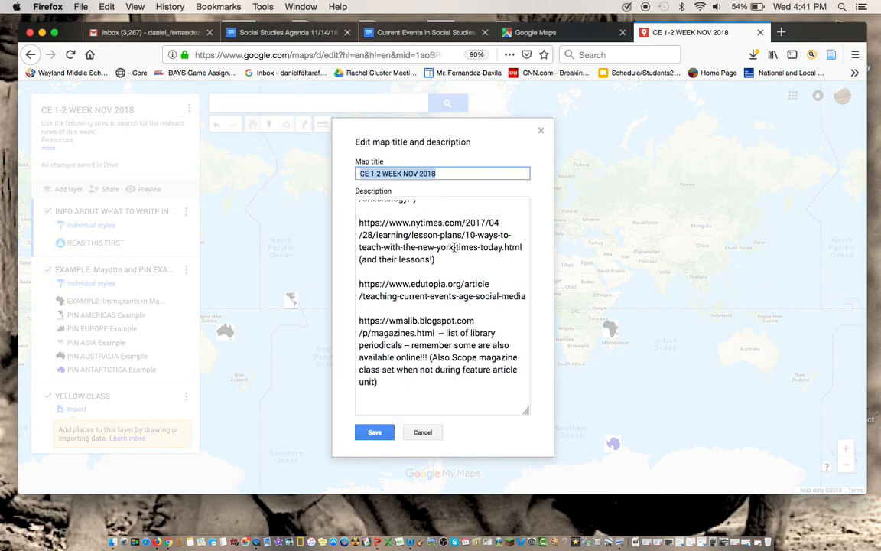
left_click(442, 273)
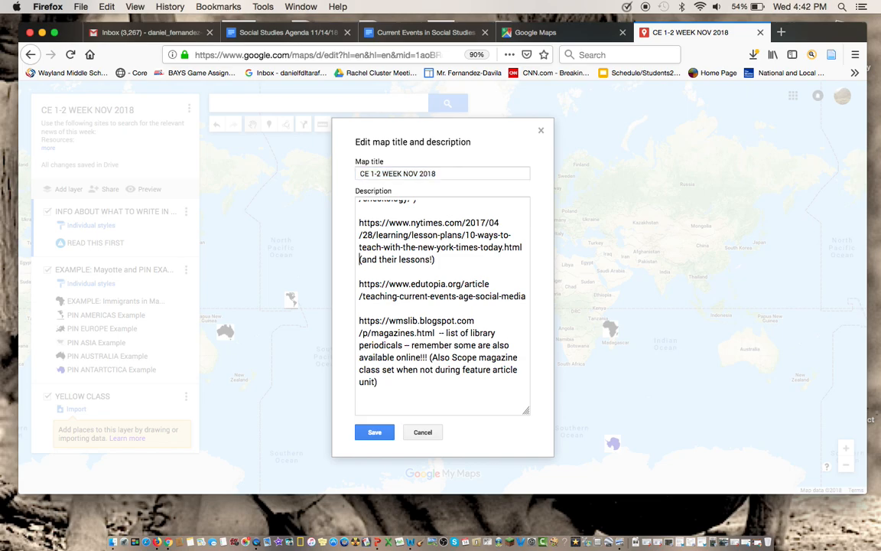
key("Up")
key("Up")
key("Up")
key("Up")
key("Up")
key("Up")
key("Up")
key("Up")
key("Up")
key("Up")
key("Up")
key("Up")
key("Up")
key("Up")
key("Up")
key("Up")
key("Up")
key("Up")
key("Up")
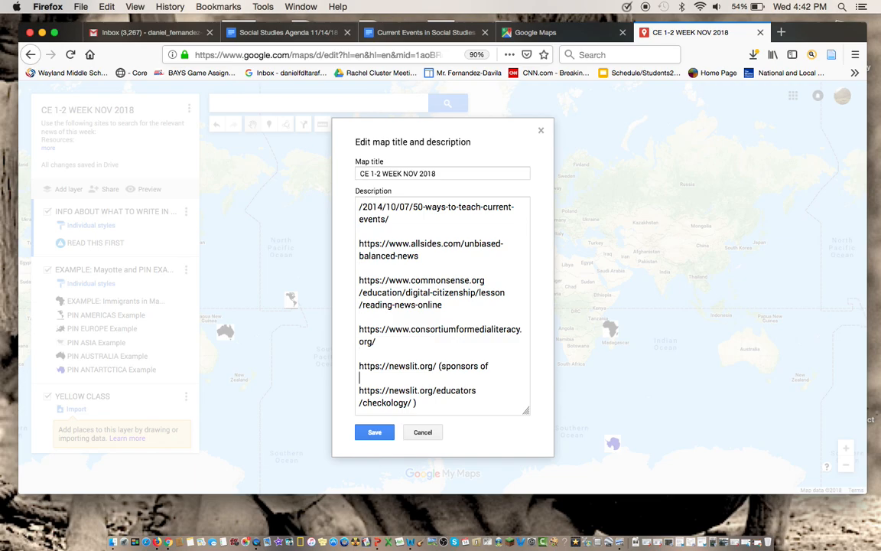
key("Down")
key("Down")
key("Down")
key("Down")
key("Down")
key("Down")
key("Down")
key("Down")
key("Down")
key("Down")
key("Down")
key("Down")
key("Down")
key("Down")
key("Down")
key("Down")
key("Down")
key("Down")
key("Down")
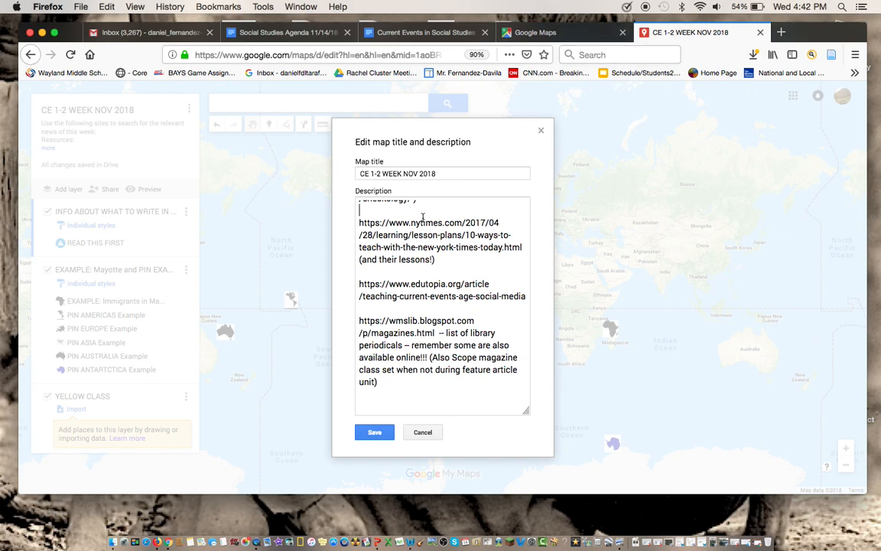
- Check the New York Times lesson-plans link from the description in a separate browser tab and return to the map
left_click_drag(359, 224, 499, 264)
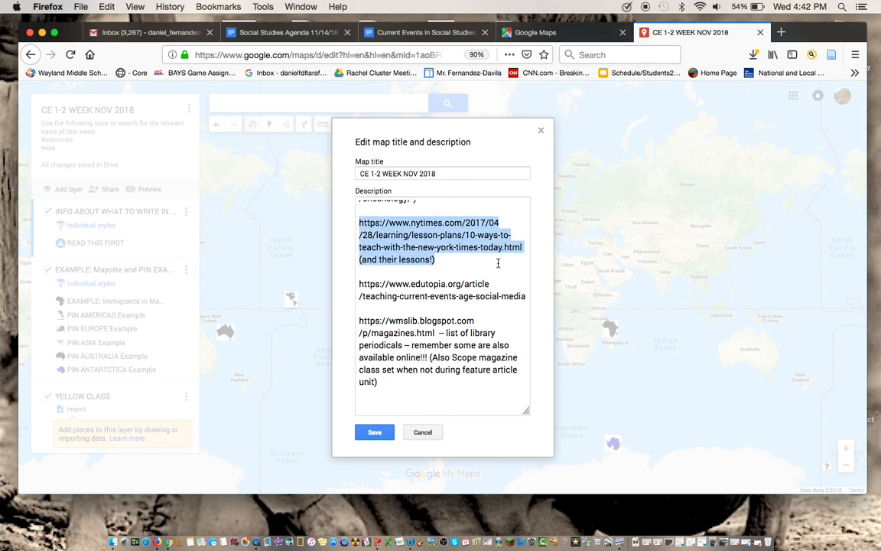
key("super+c")
key("super+t")
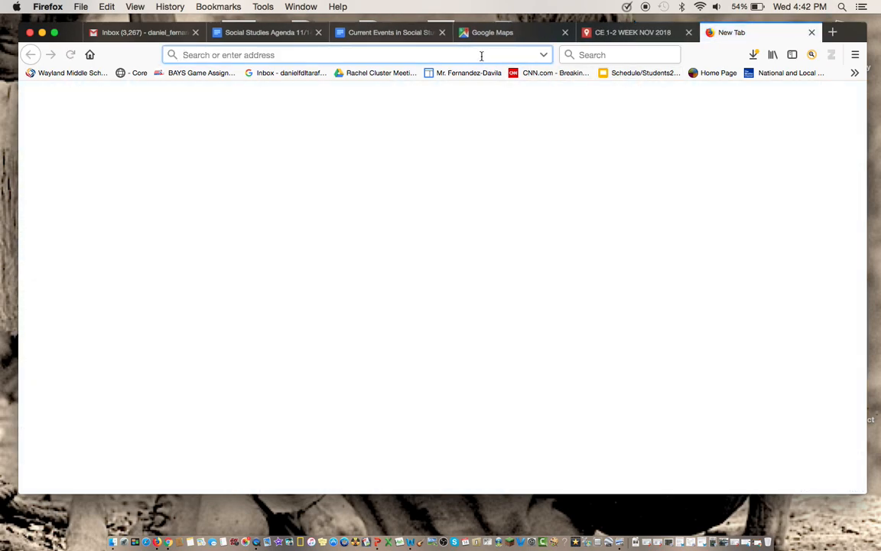
key("super+v")
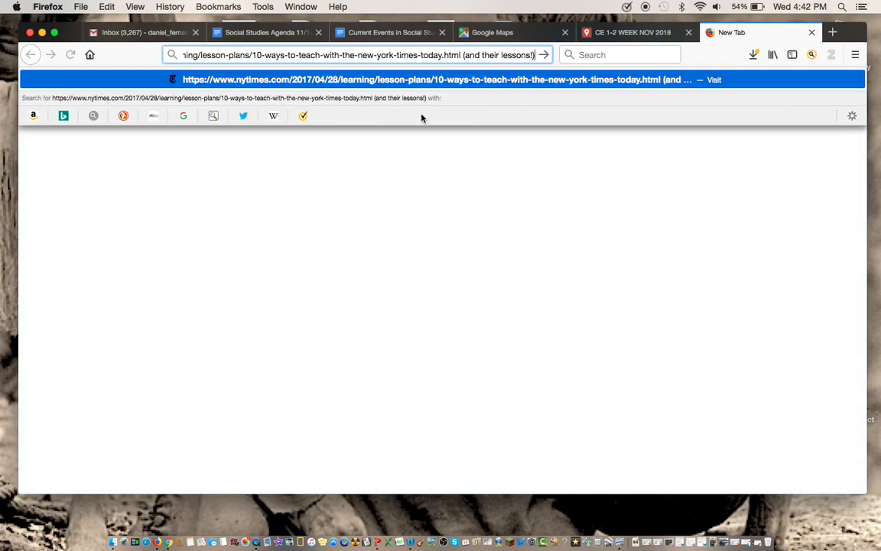
key("Return")
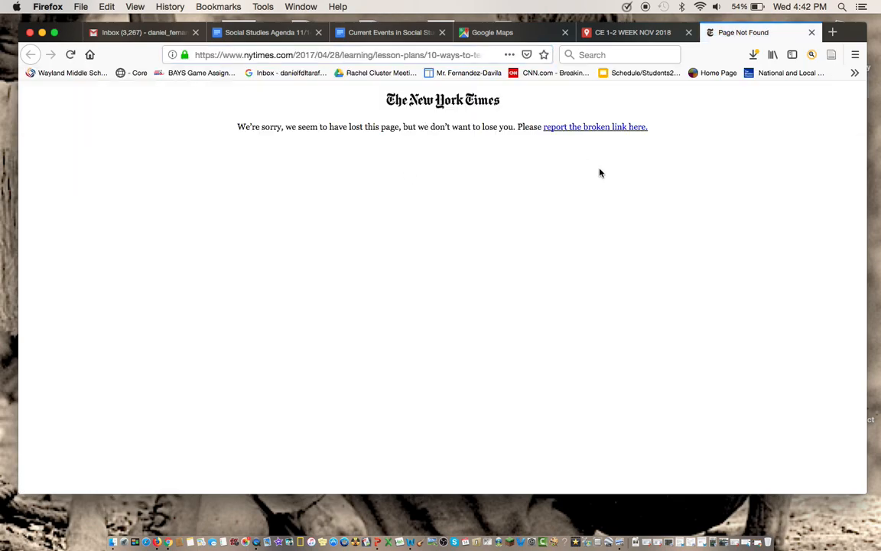
left_click(812, 33)
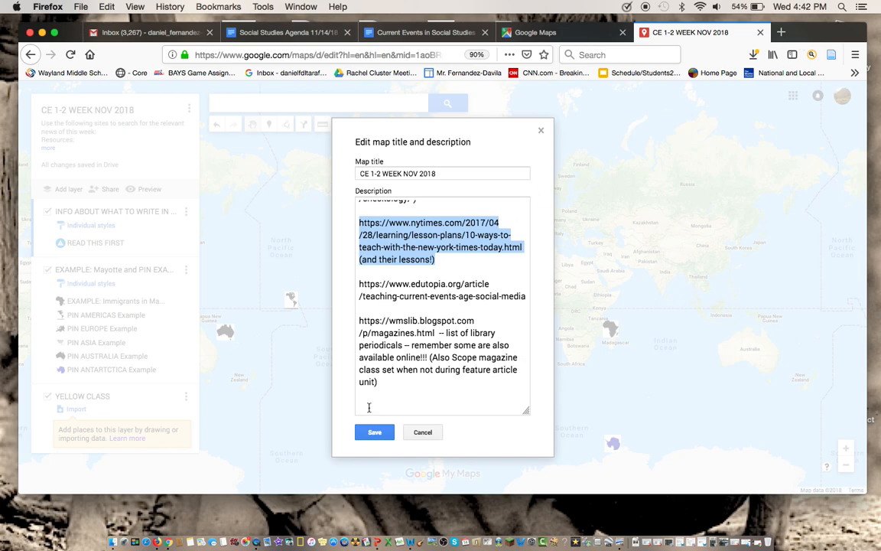
- Save the map's title and description, reopen them for another look and save them again
left_click(377, 431)
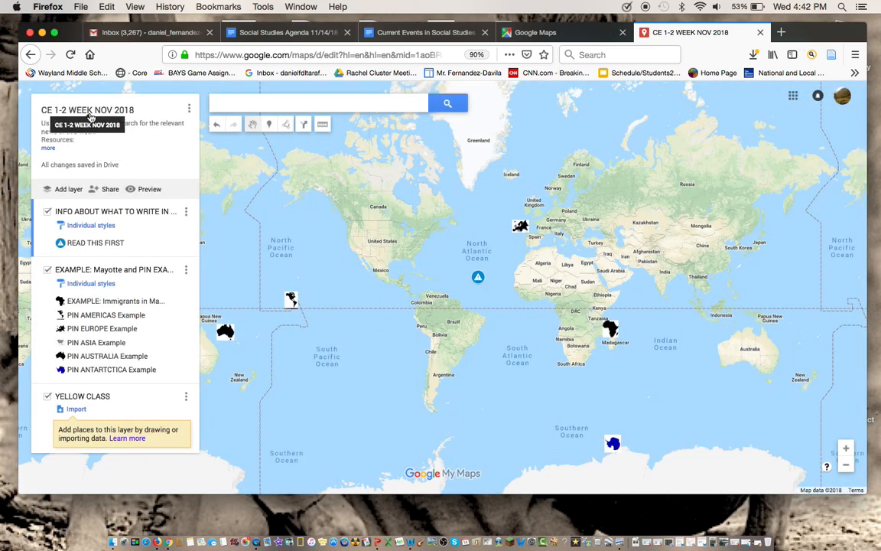
left_click(90, 108)
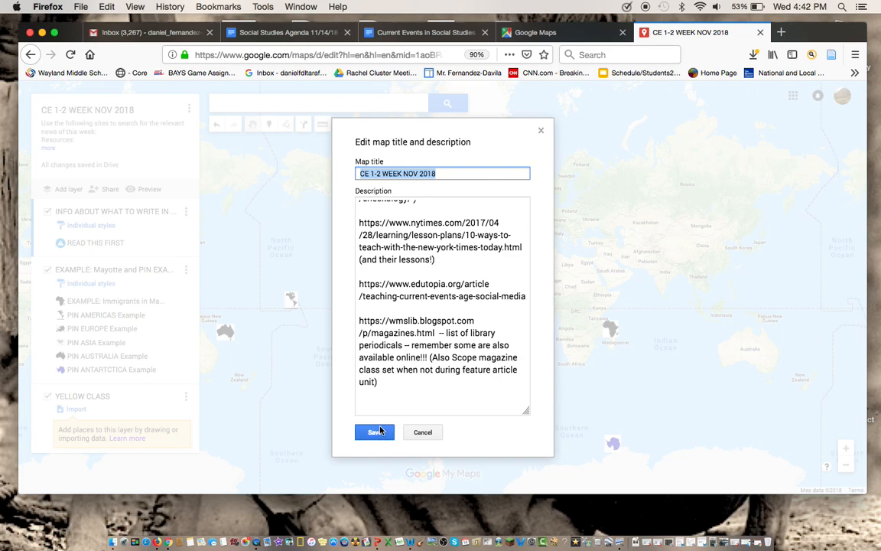
left_click(367, 431)
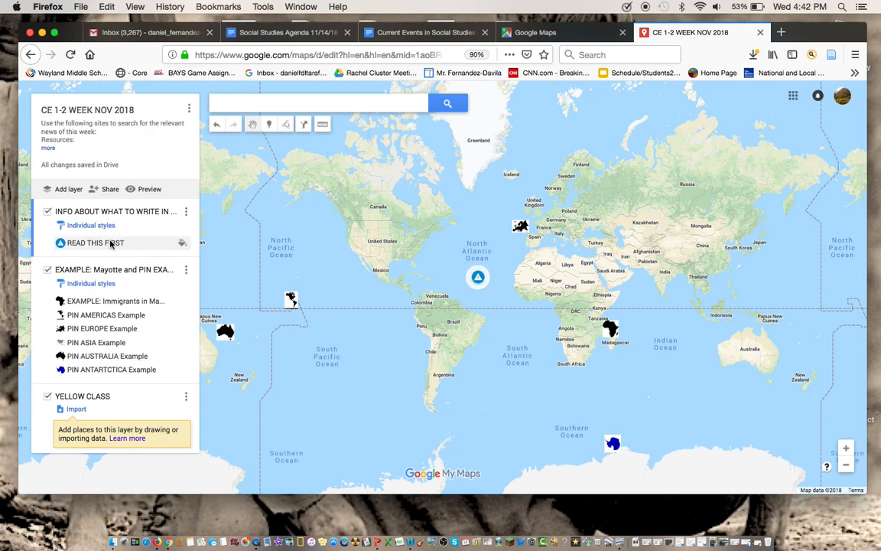
- Read the assignment directions in the READ THIS FIRST marker in the North Atlantic and close its card
left_click(480, 283)
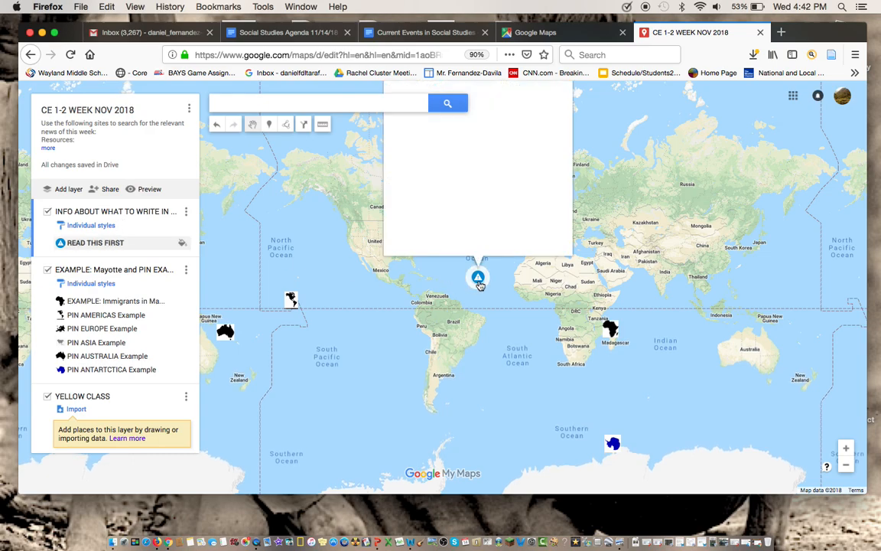
scroll(484, 210, "down", 2)
scroll(484, 211, "down", 3)
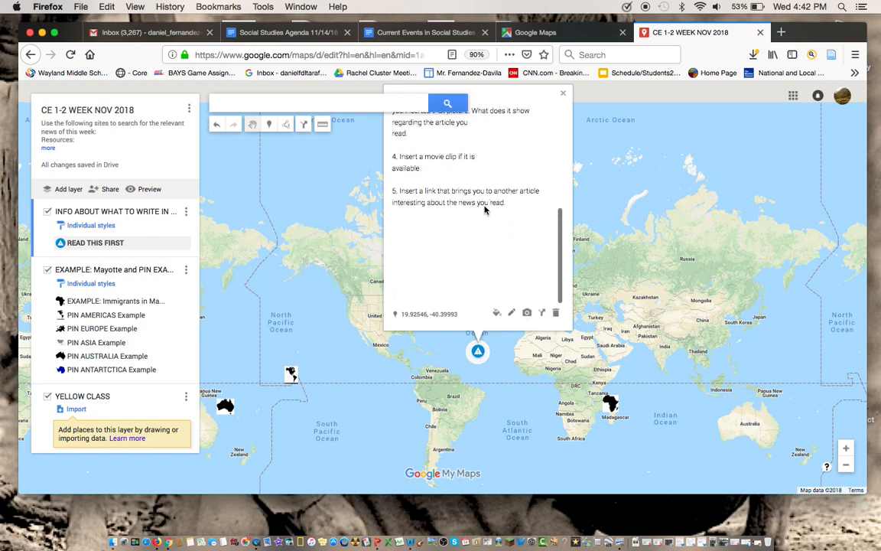
left_click(511, 315)
left_click(409, 318)
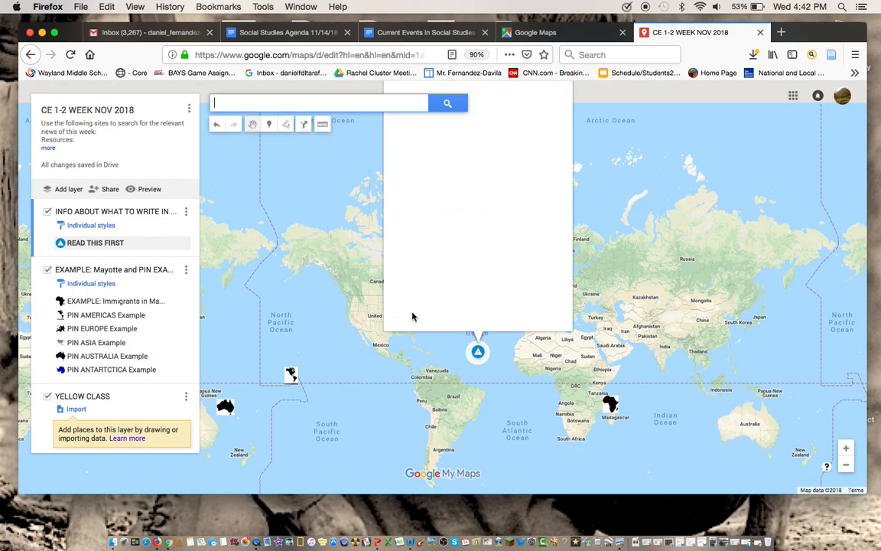
scroll(491, 262, "down", 5)
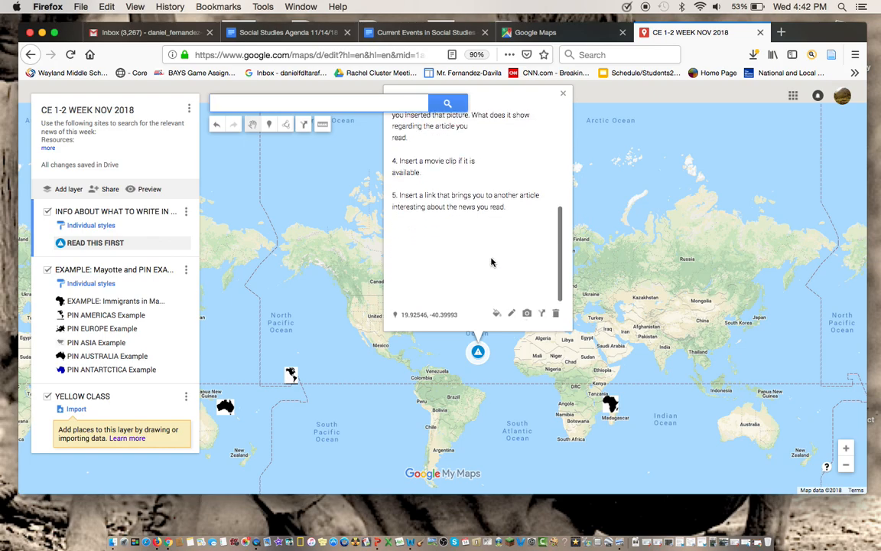
scroll(492, 262, "up", 5)
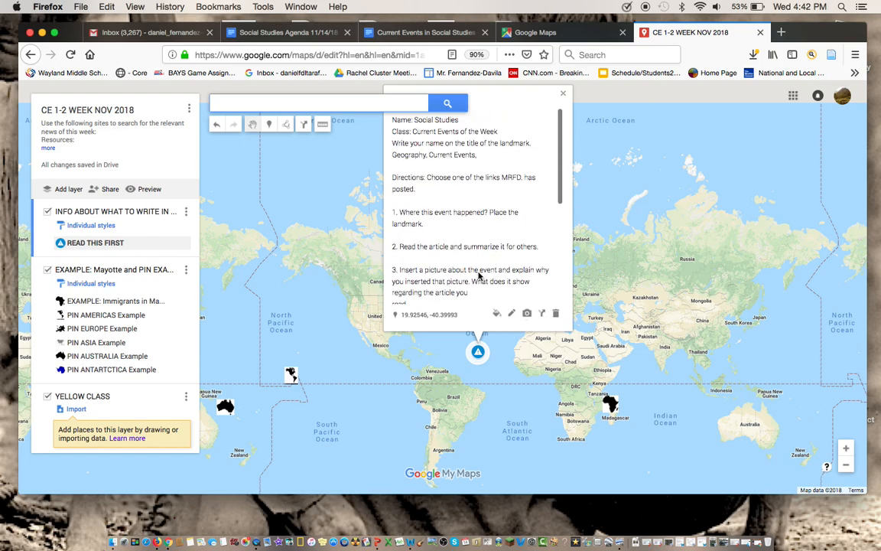
left_click(563, 94)
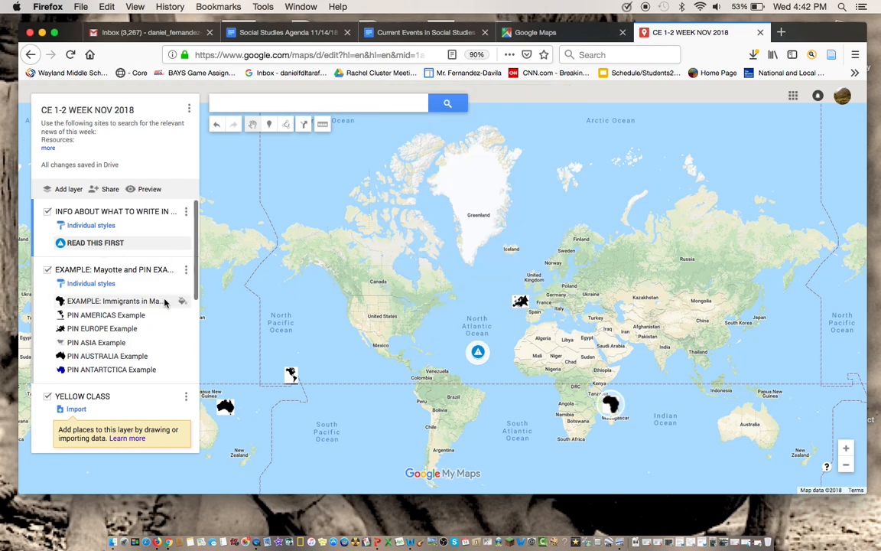
- Examine the video, picture and linked article of the example marker about immigrants in Mayotte, and close its card
left_click_drag(194, 288, 193, 323)
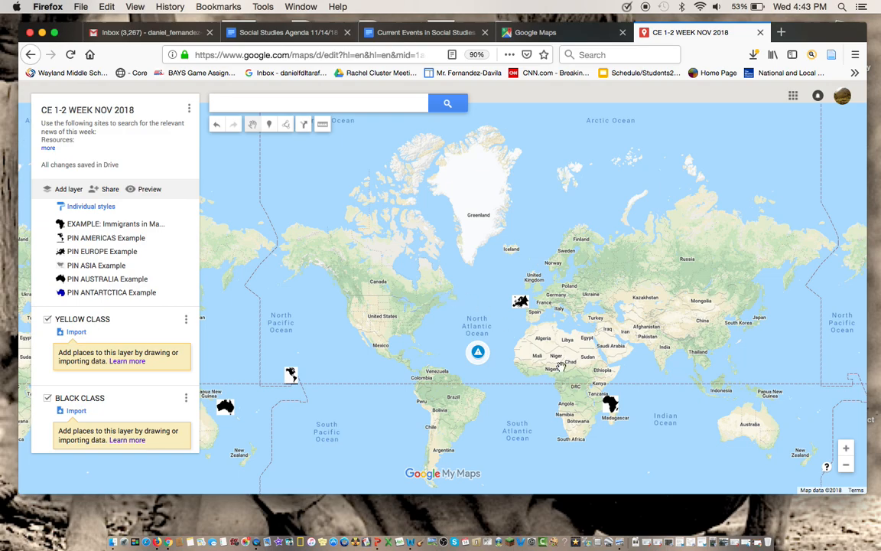
left_click(612, 408)
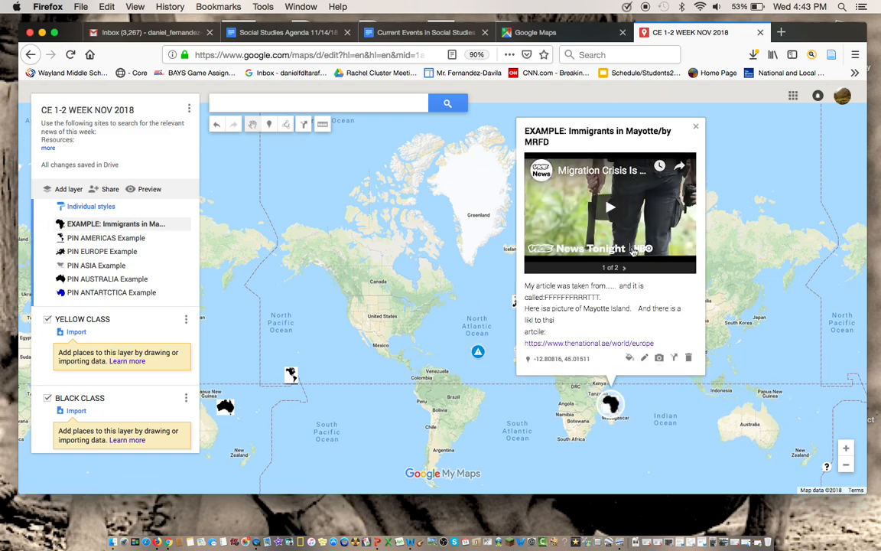
left_click(625, 268)
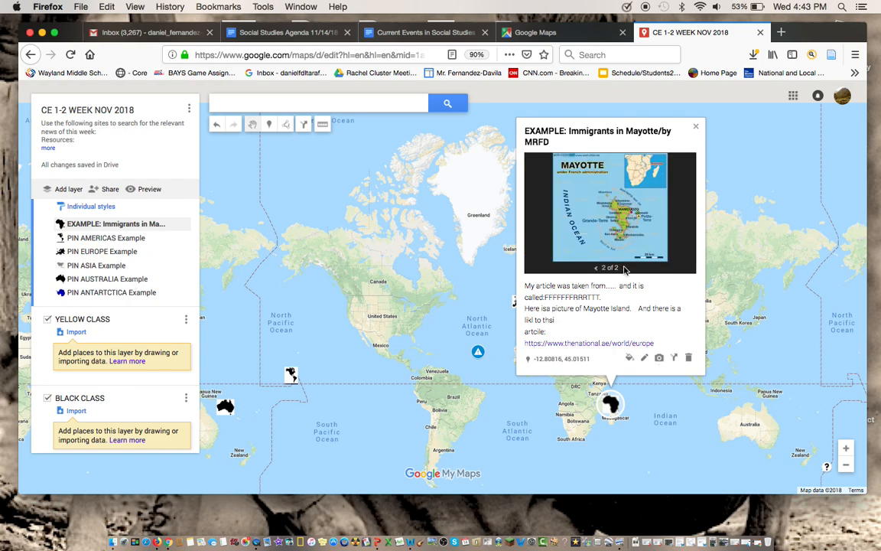
left_click(624, 269)
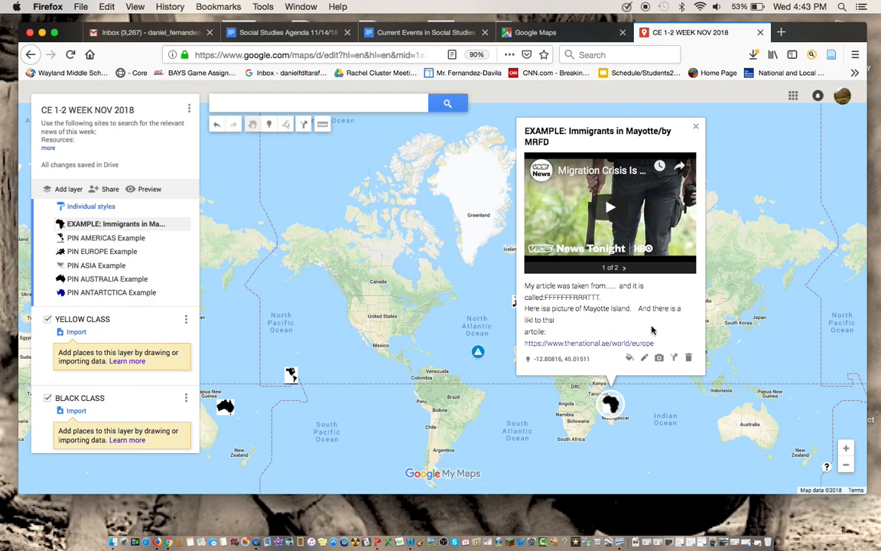
left_click(573, 344)
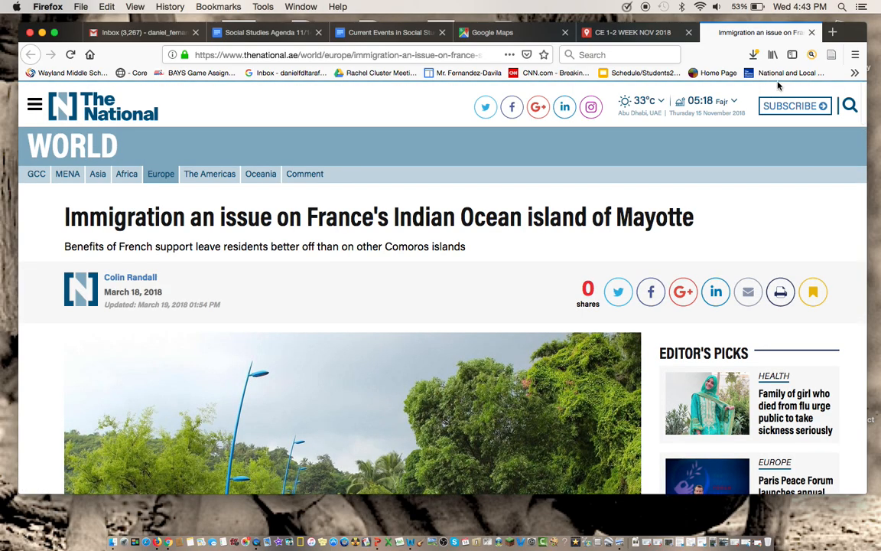
left_click(811, 33)
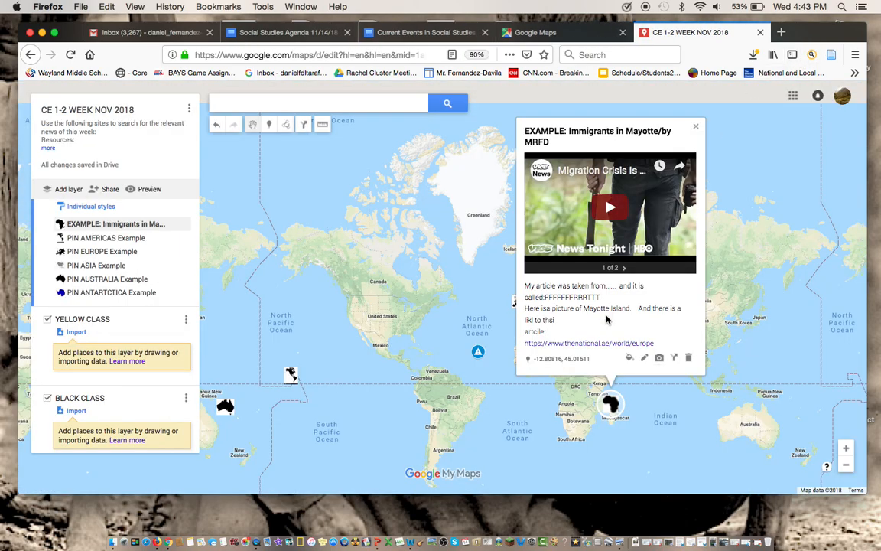
left_click(695, 129)
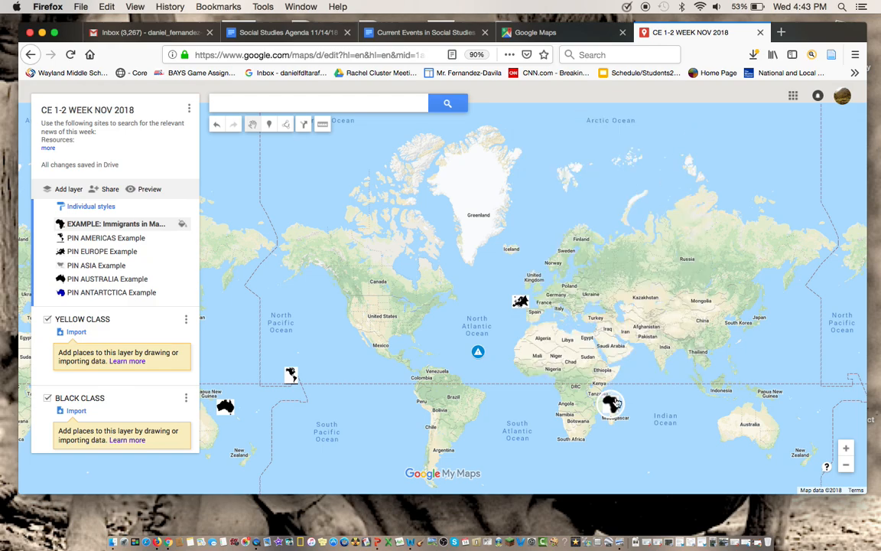
- Review the READ THIS FIRST directions again and compare them with the Mayotte example marker's content
left_click(479, 352)
scroll(519, 177, "down", 3)
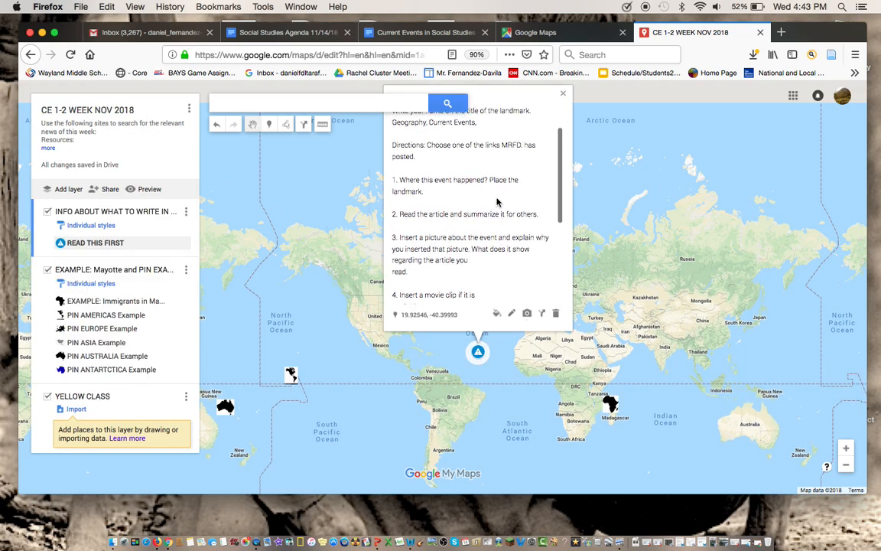
left_click(563, 93)
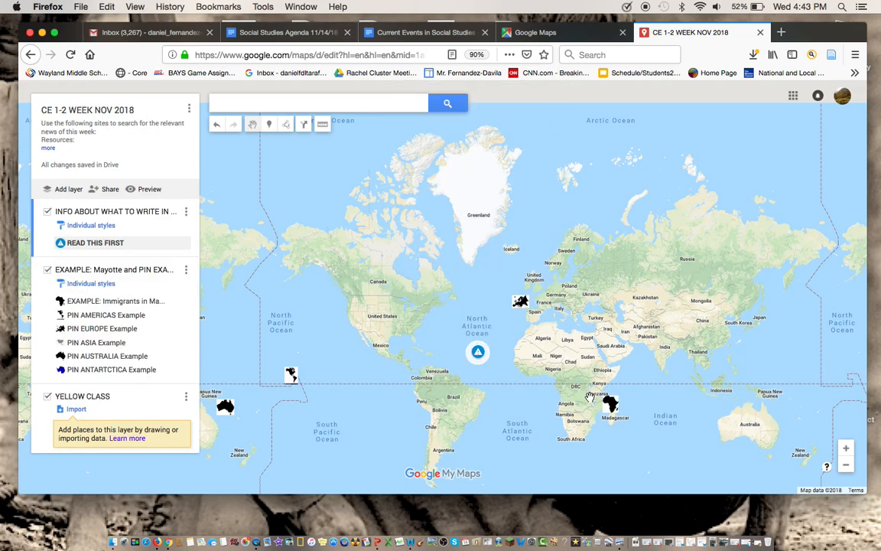
left_click(612, 408)
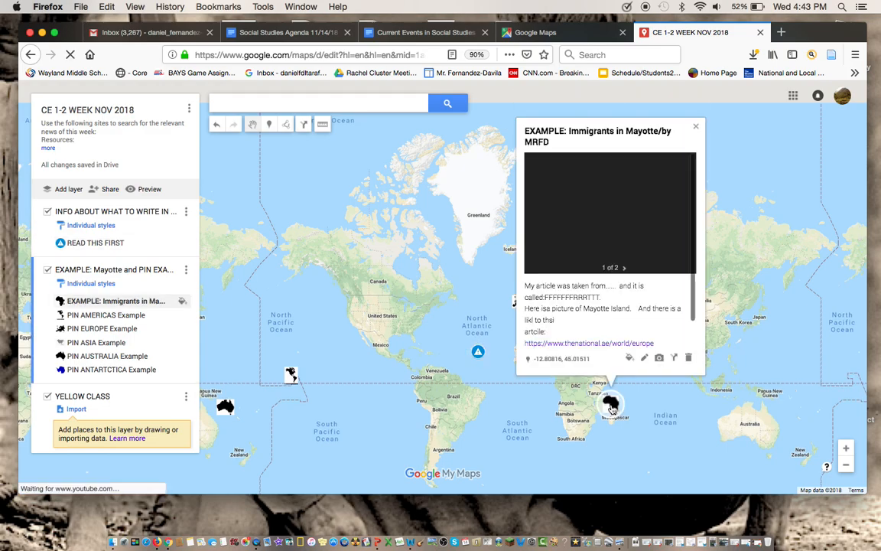
left_click(697, 129)
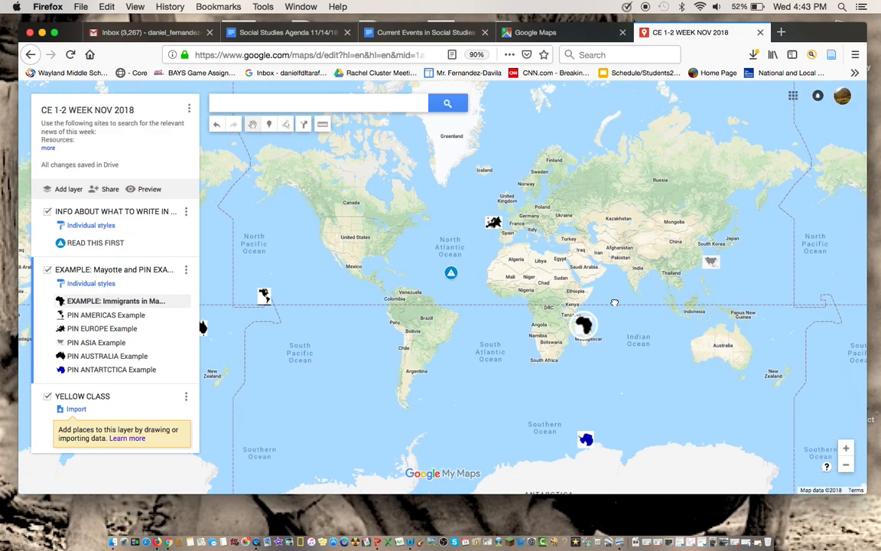
- Move the Mayotte example marker slightly northeast, keeping it in the sea off Madagascar's northern coast
left_click(848, 451)
left_click(847, 451)
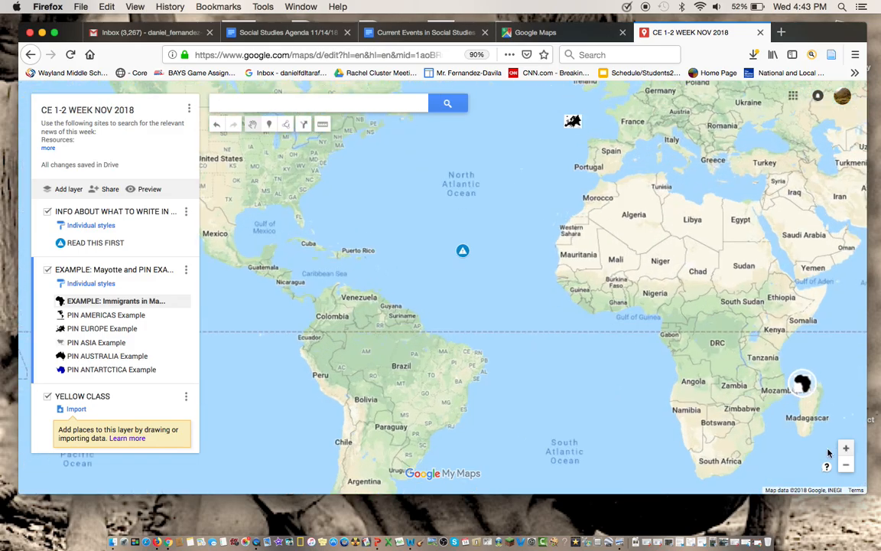
left_click_drag(689, 387, 415, 307)
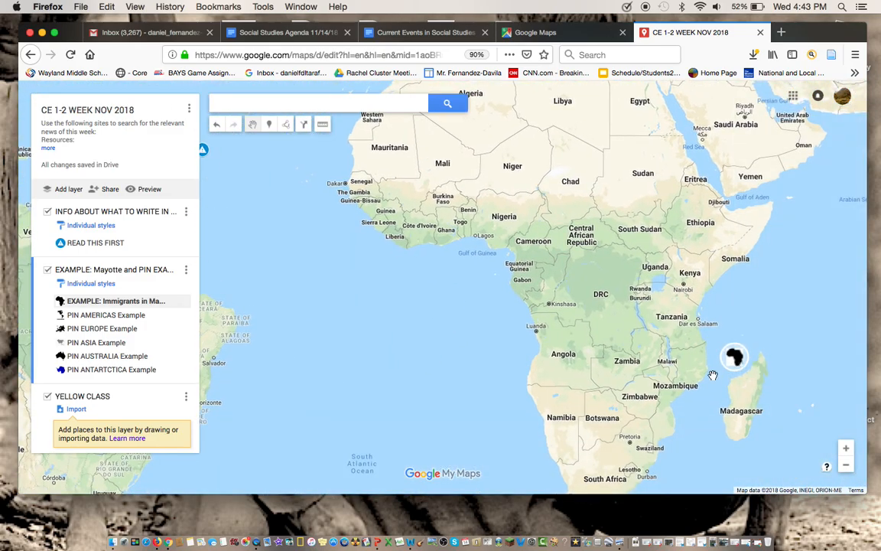
left_click_drag(712, 375, 576, 353)
left_click(608, 344)
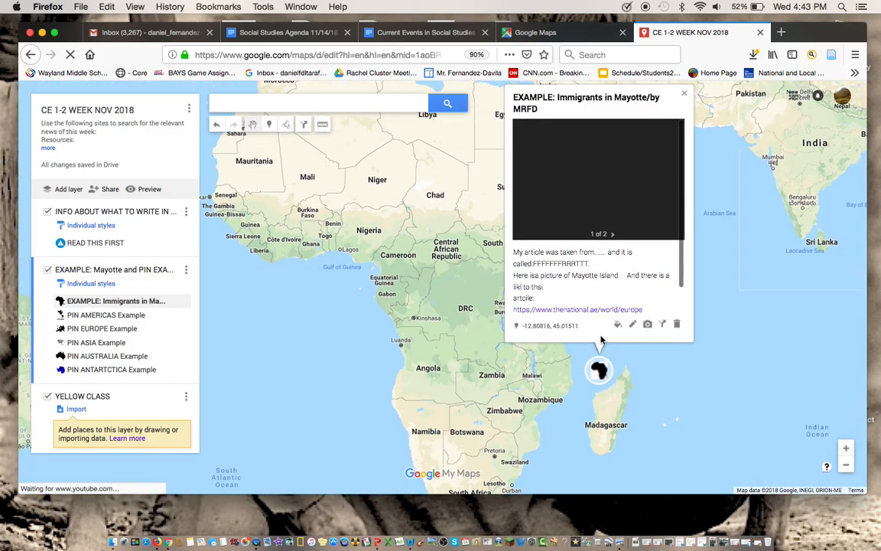
left_click(643, 361)
mouse_move(618, 368)
left_mouse_down()
mouse_move(597, 365)
mouse_move(605, 365)
left_mouse_up()
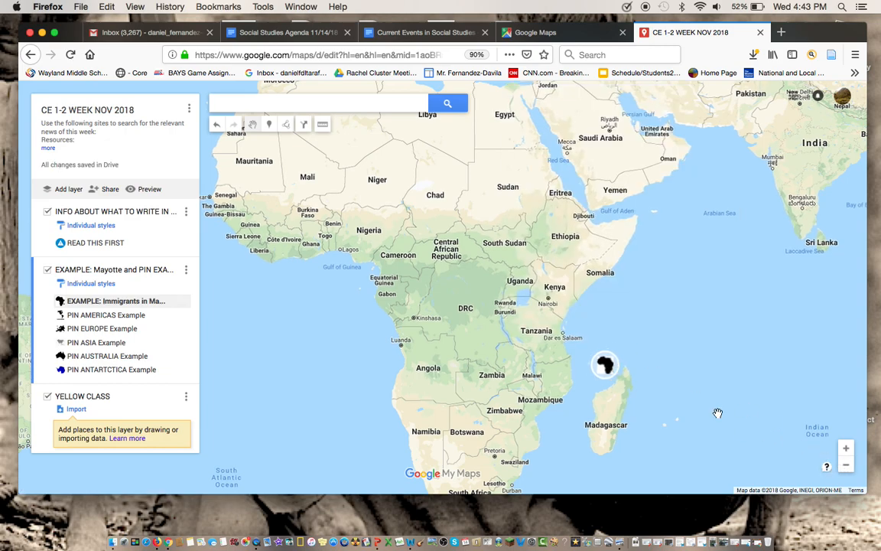
- Add a marker in Niger to the EXAMPLE layer, titled "Crisis of Oil/ By" plus the student's name, and save it
left_click(847, 468)
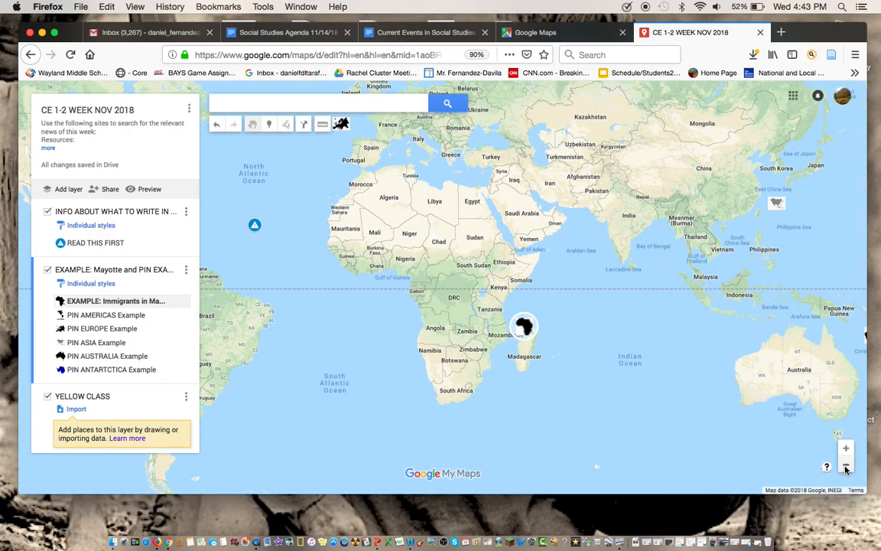
left_click(846, 468)
left_click_drag(458, 357, 541, 338)
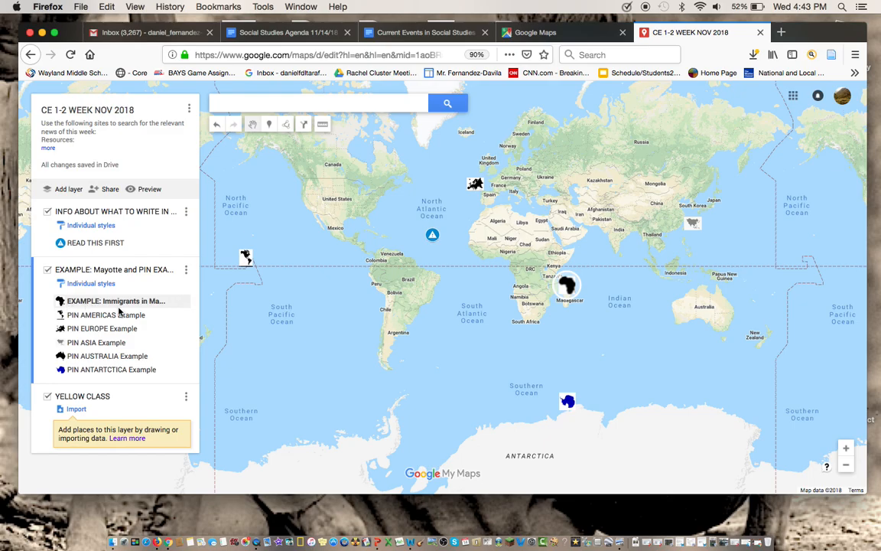
scroll(507, 281, "up", 2)
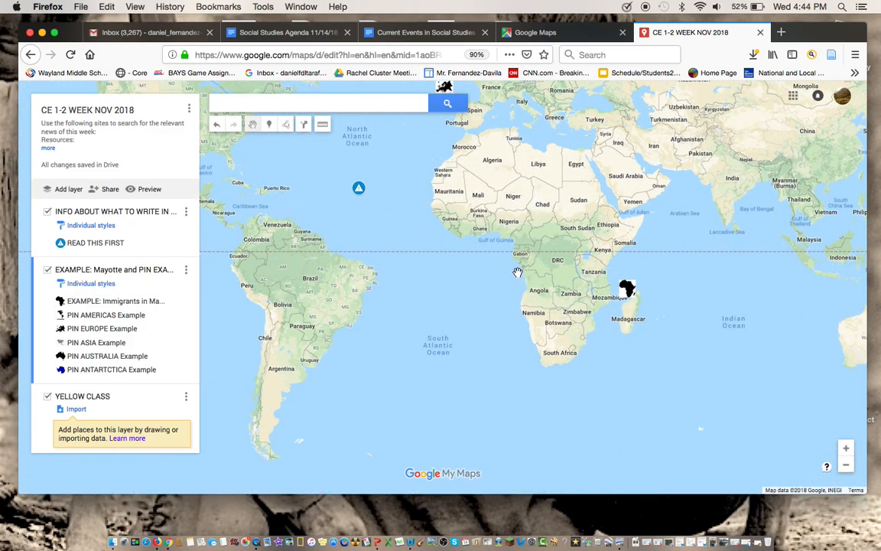
left_click_drag(479, 333, 476, 359)
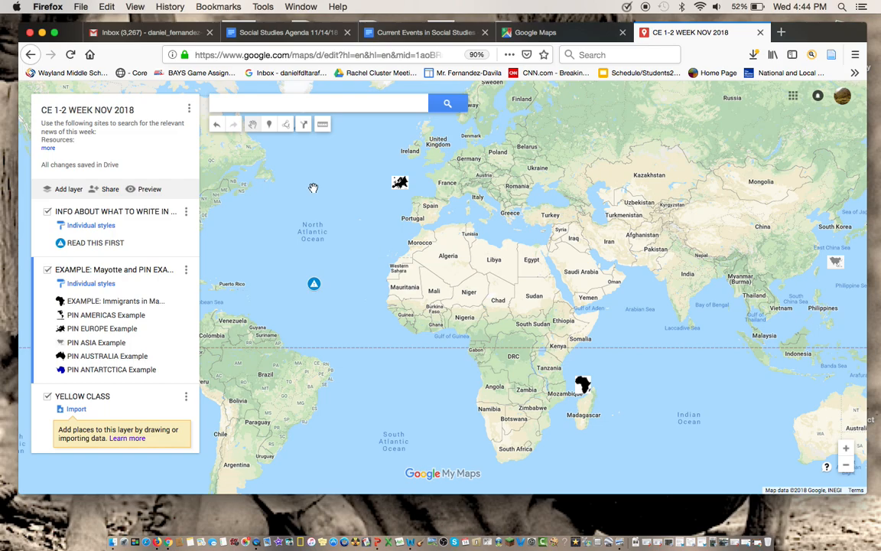
left_click(271, 128)
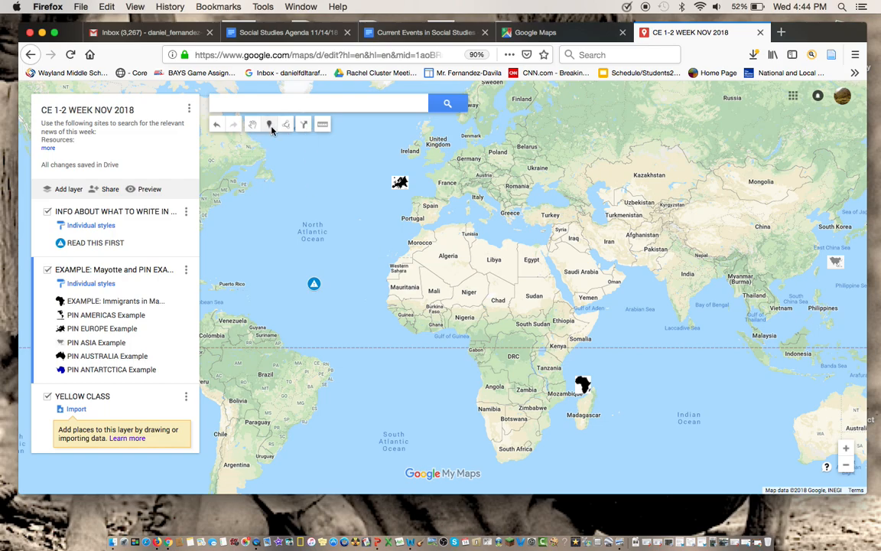
left_click(474, 292)
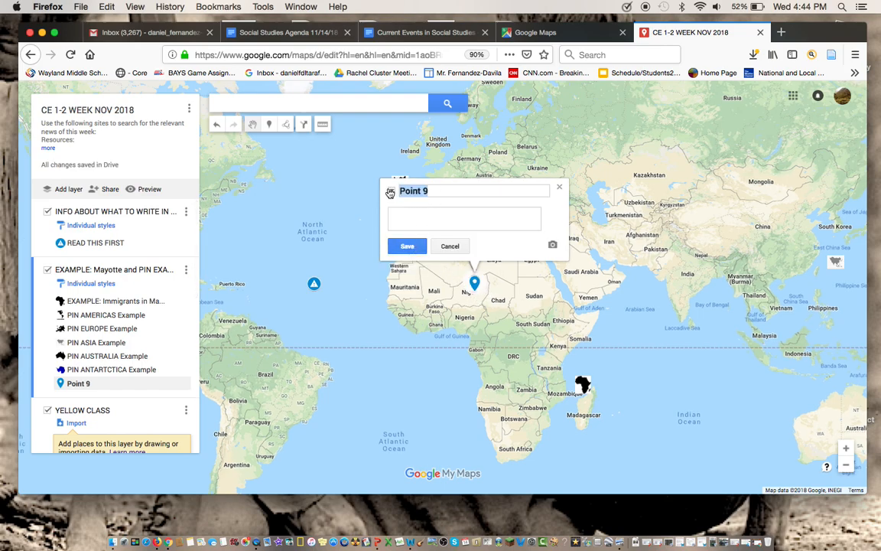
type("Crisis of Oil/ By Mari J")
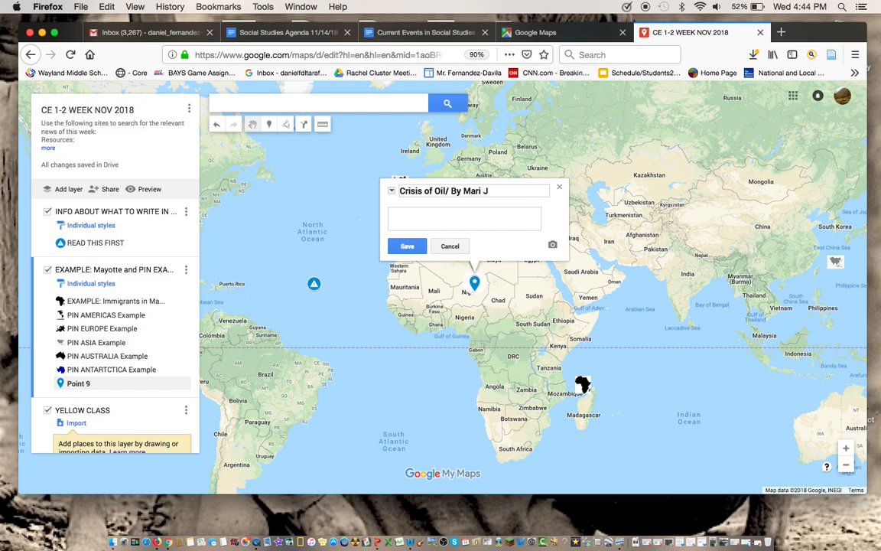
left_click(407, 246)
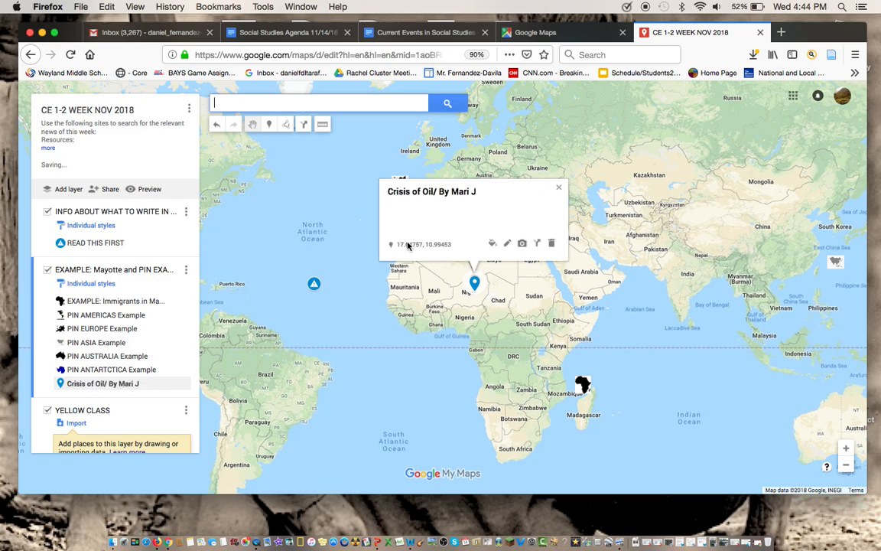
- Change the Crisis of Oil marker's icon to the black Africa shape and save its card
left_click(493, 244)
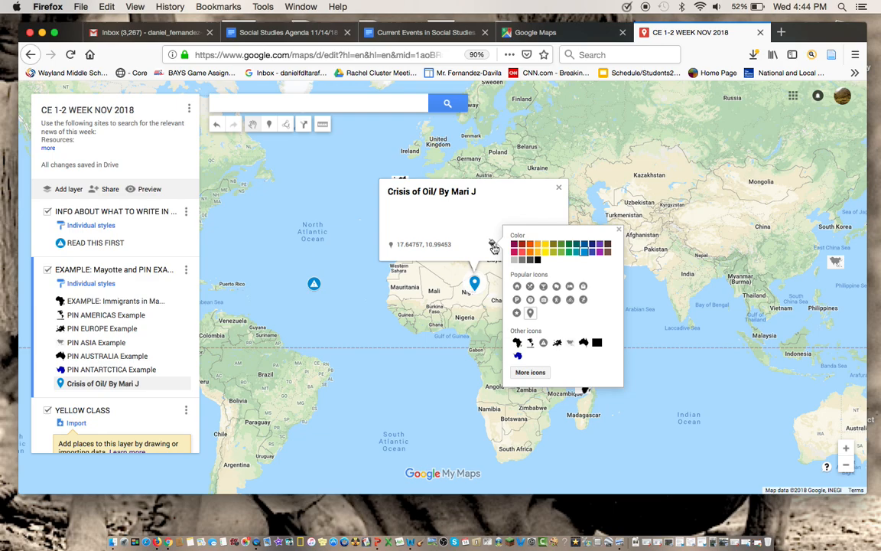
left_click(517, 343)
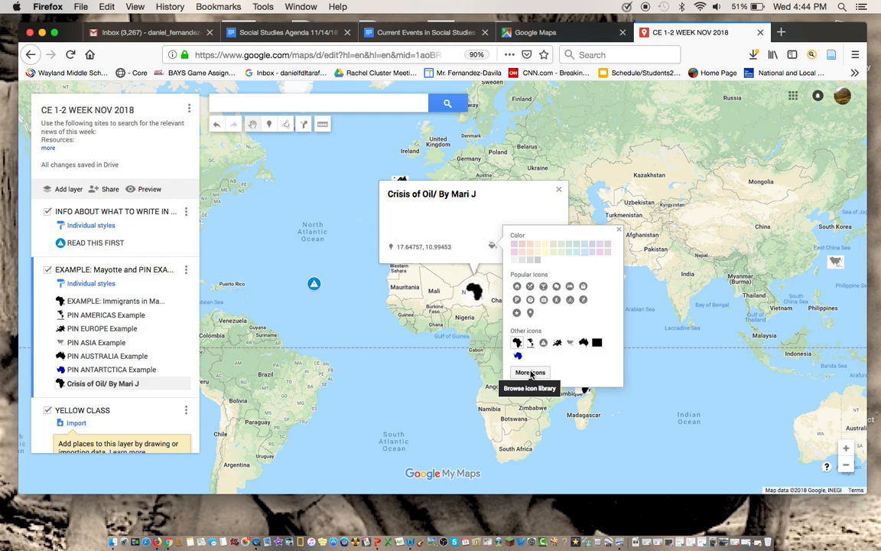
left_click(619, 232)
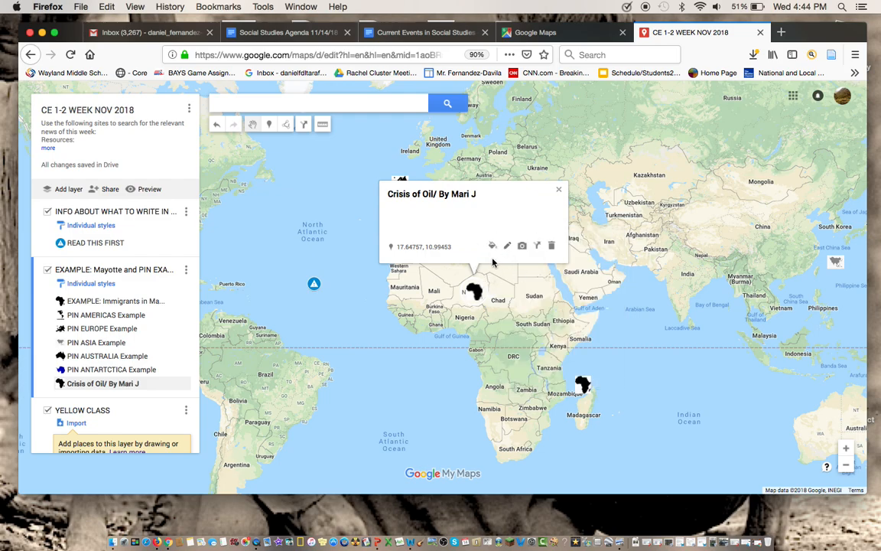
left_click(507, 249)
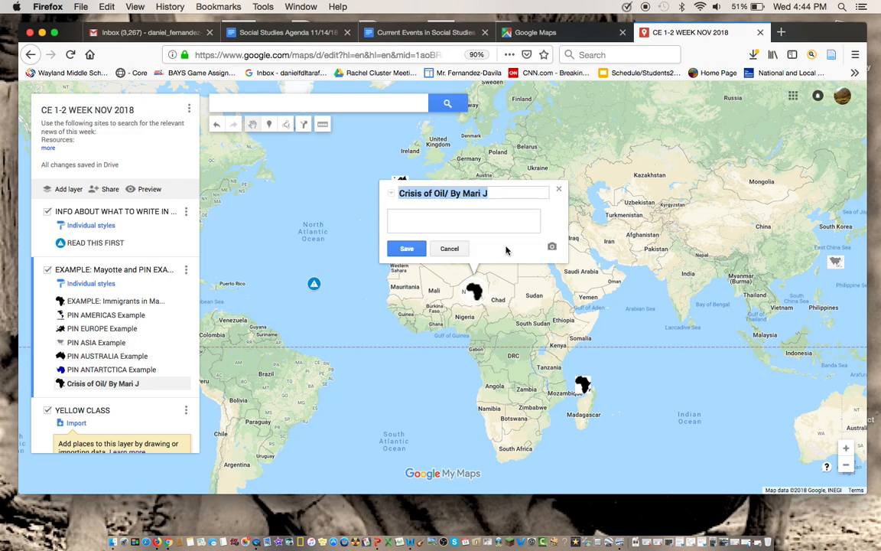
left_click(409, 249)
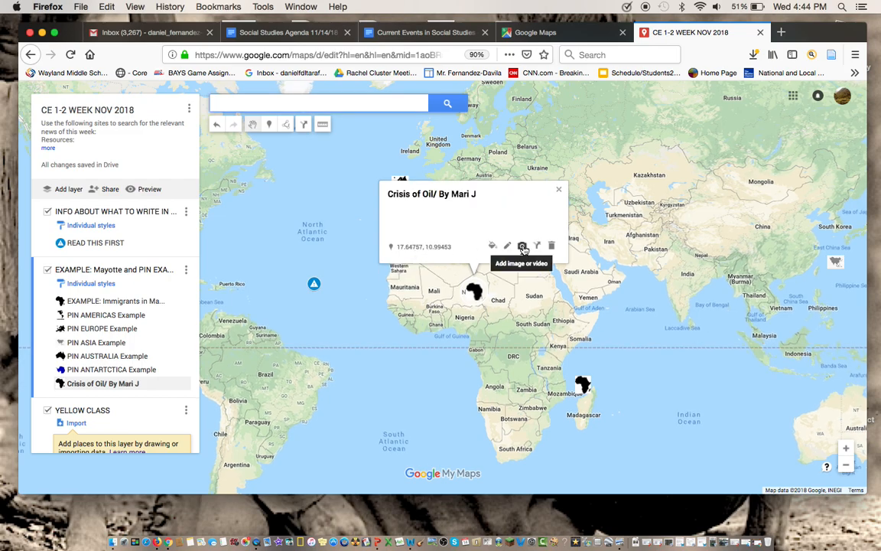
- Review the image and video sources for the Crisis of Oil marker, including Your photos and YouTube Search, without adding media
left_click(523, 246)
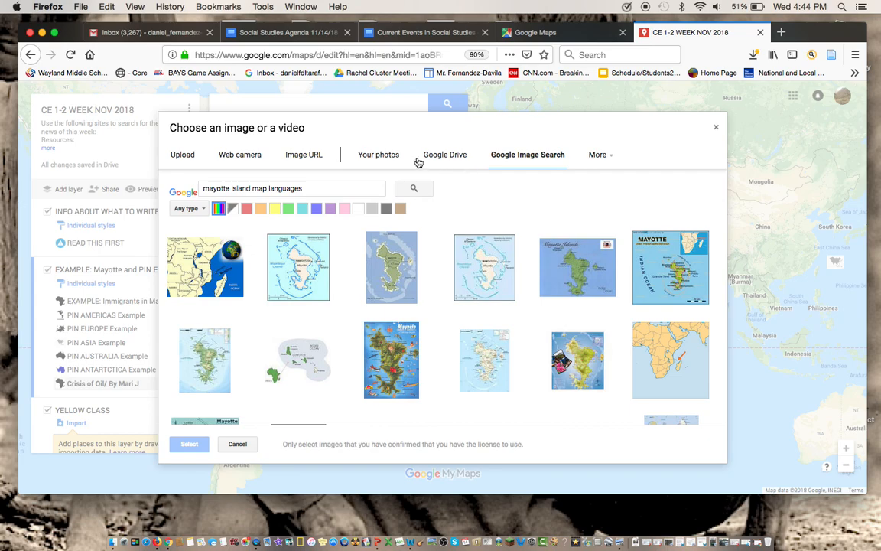
left_click(383, 156)
left_click(612, 161)
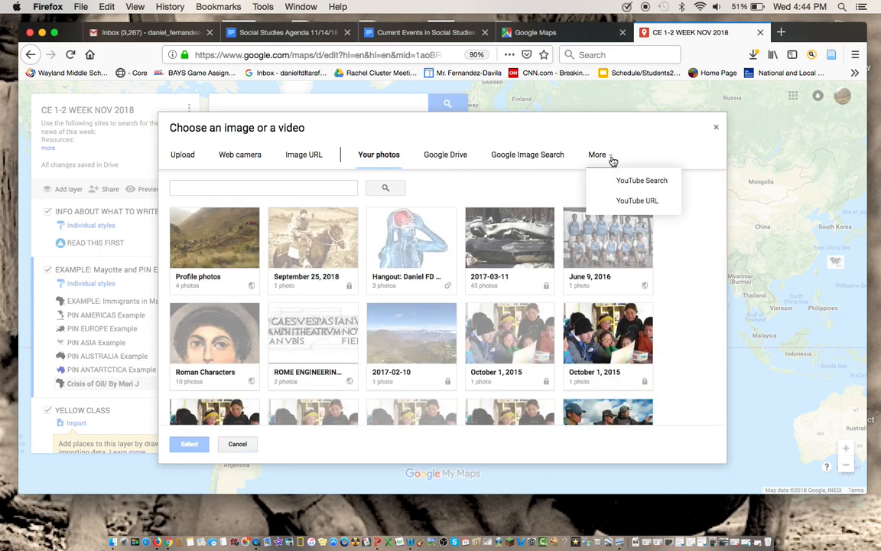
left_click(611, 160)
left_click(612, 160)
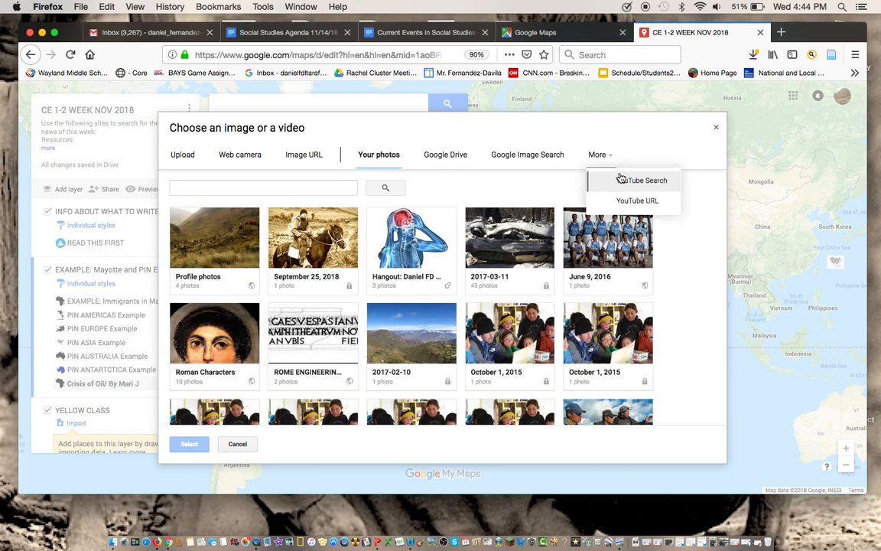
left_click(621, 179)
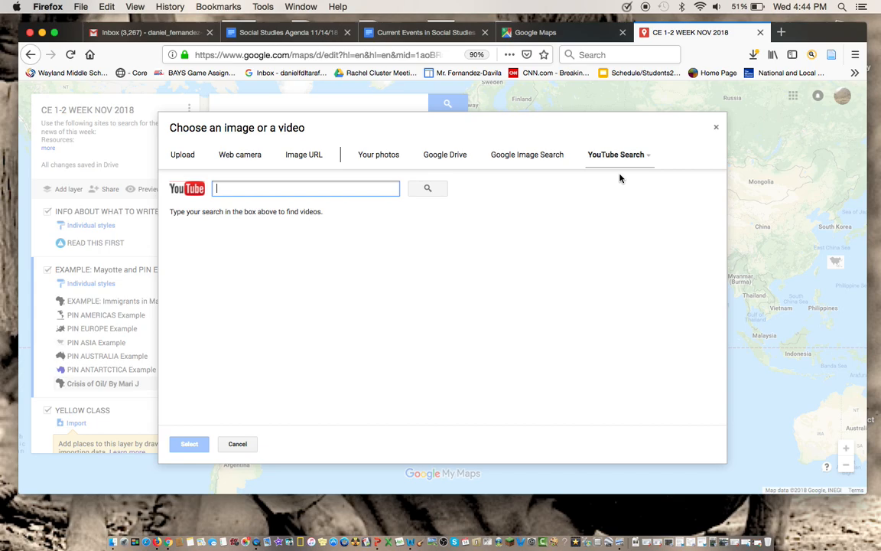
left_click(715, 128)
left_click(558, 190)
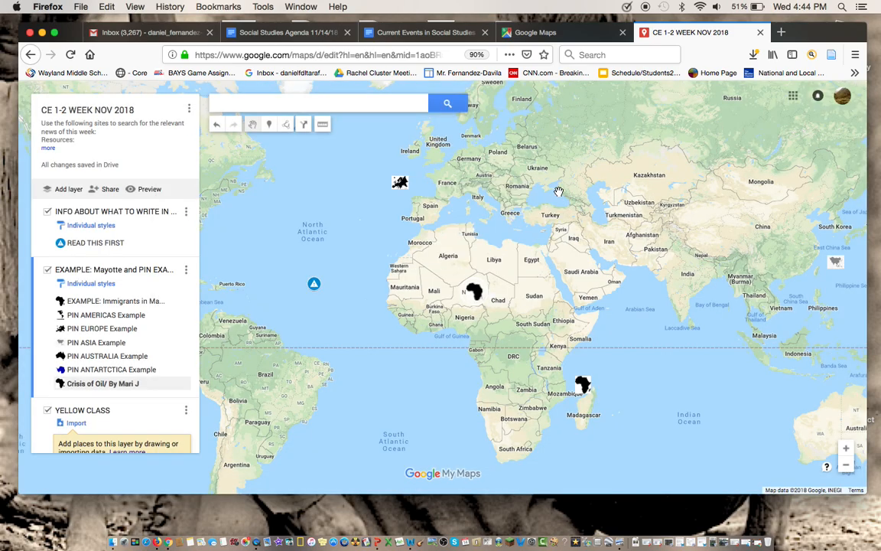
- Enter a one-letter placeholder description for the Crisis of Oil marker, save it and close the card
left_click(472, 287)
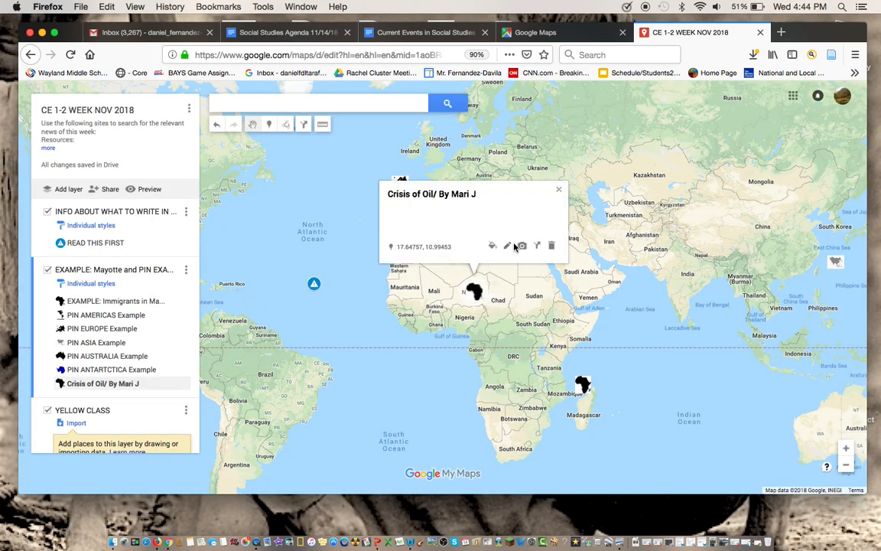
left_click(508, 246)
left_click(464, 219)
type("c")
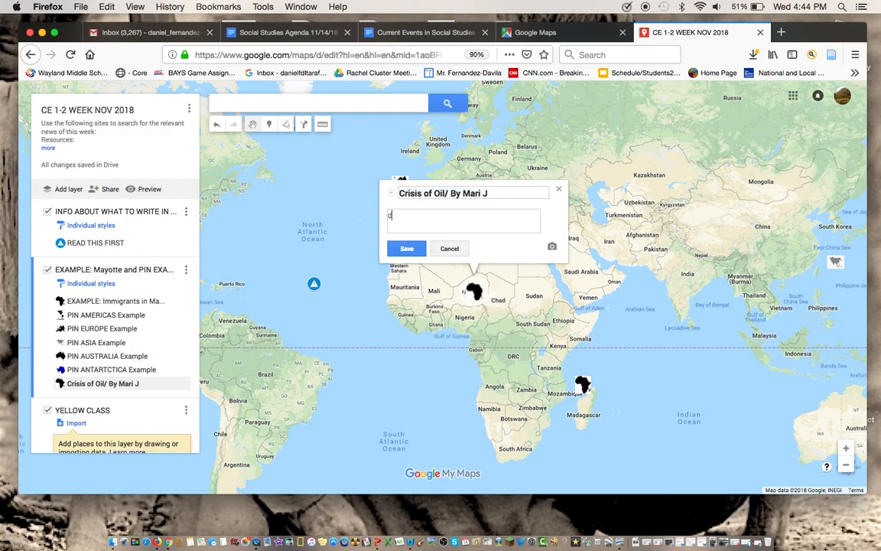
left_click(406, 246)
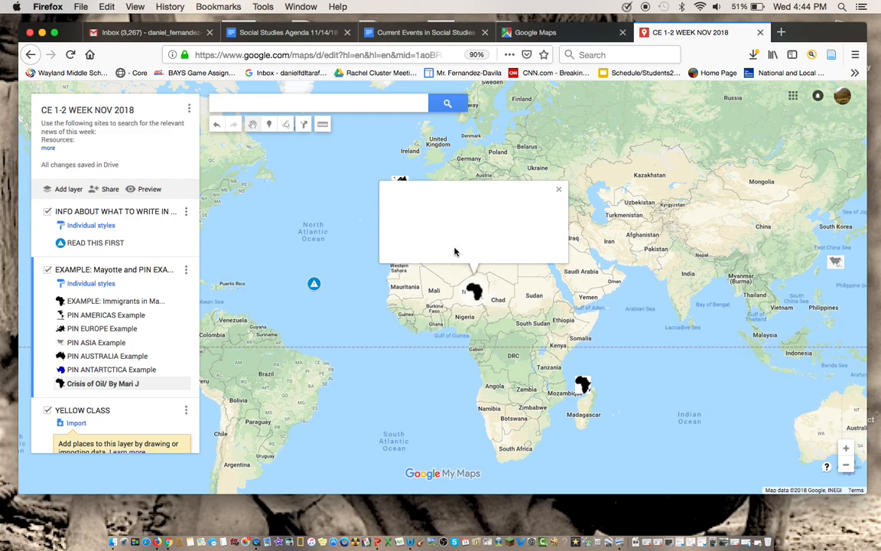
left_click(559, 192)
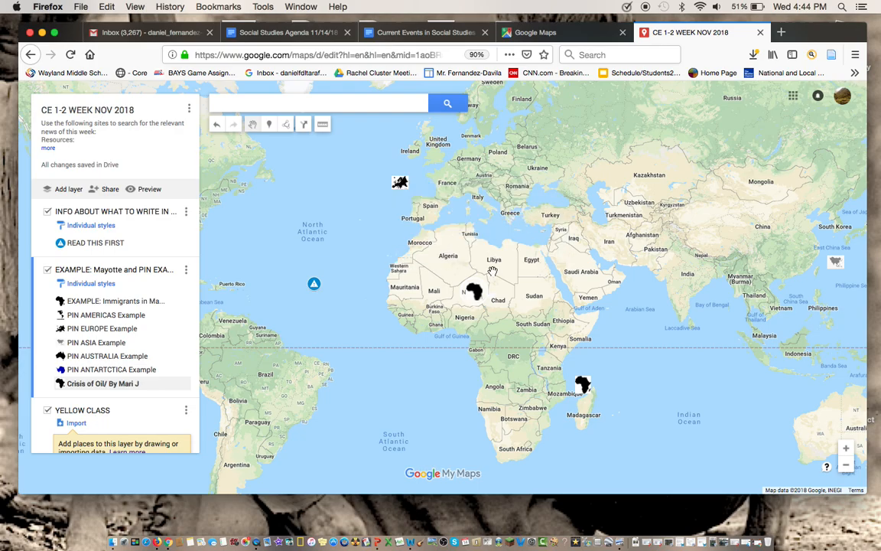
- Move the PIN AMERICAS Example marker east across the Pacific, to the waters southwest of Mexico
left_click_drag(414, 279, 515, 331)
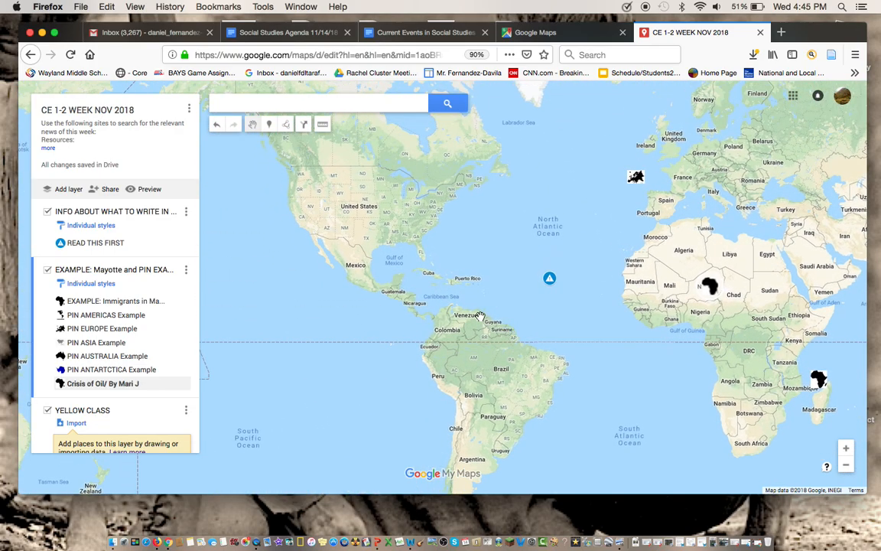
left_click(111, 317)
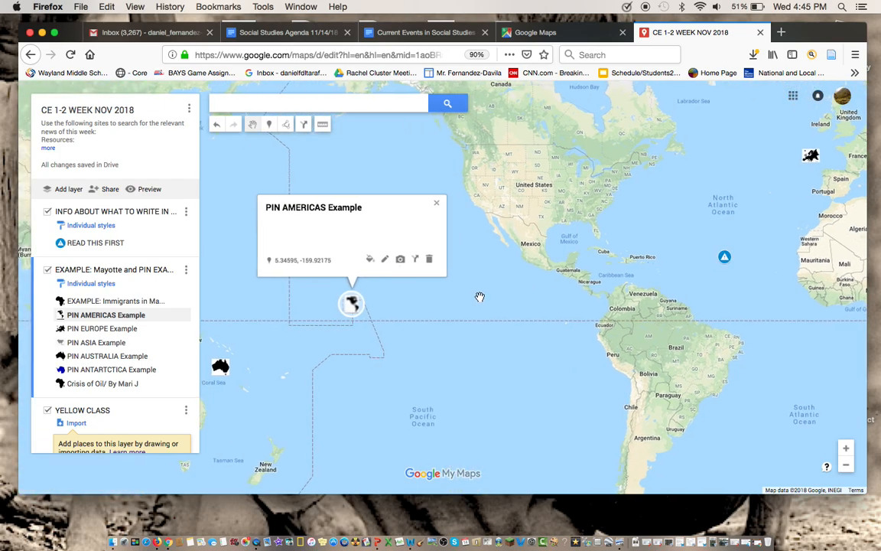
left_click_drag(352, 304, 459, 295)
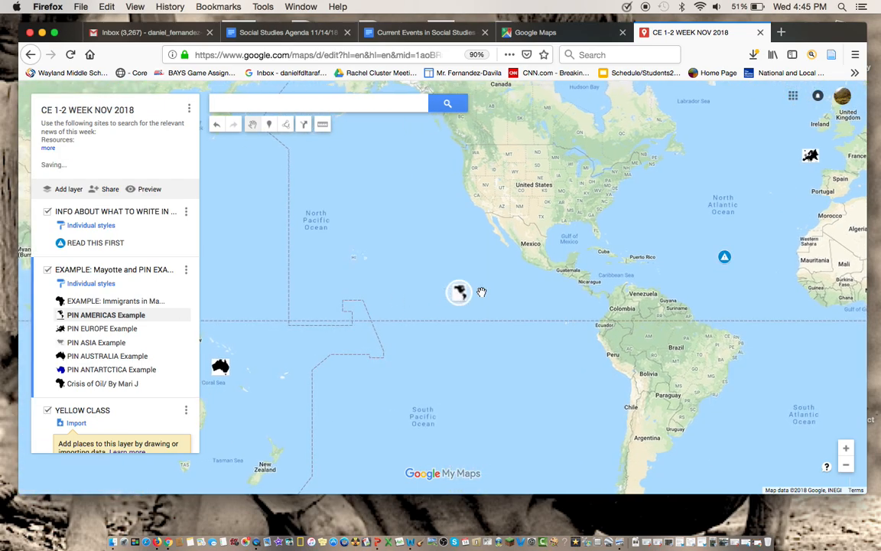
- Add a marker in the Atlantic north of Puerto Rico and move it onto the western United States, around Nevada
left_click(267, 125)
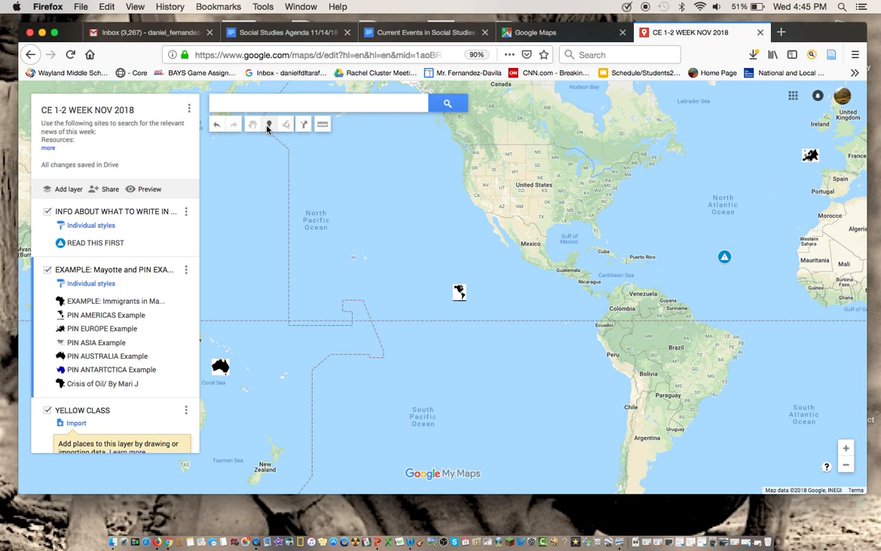
left_click(627, 233)
mouse_move(627, 227)
left_mouse_down()
mouse_move(517, 228)
mouse_move(546, 208)
mouse_move(498, 178)
mouse_move(486, 188)
left_mouse_up()
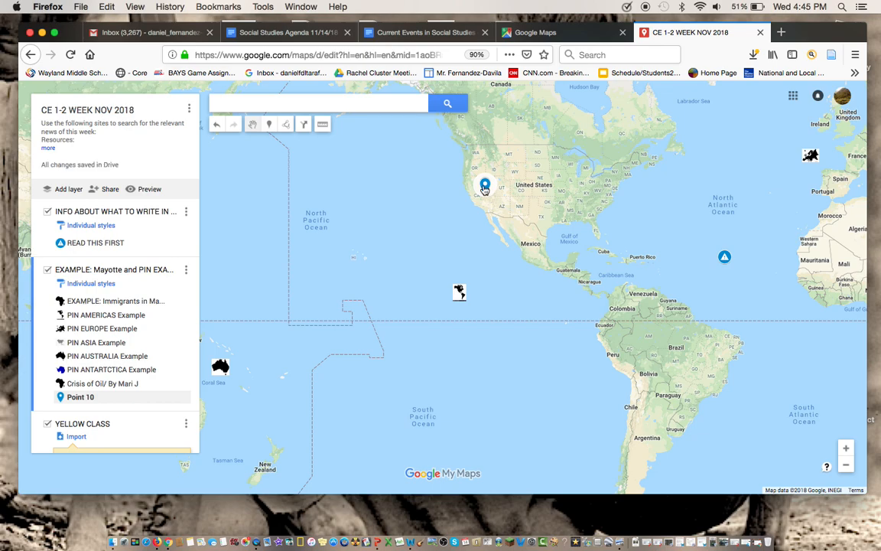
- Change the new western United States marker's icon to the Americas shape and close its card
left_click(484, 187)
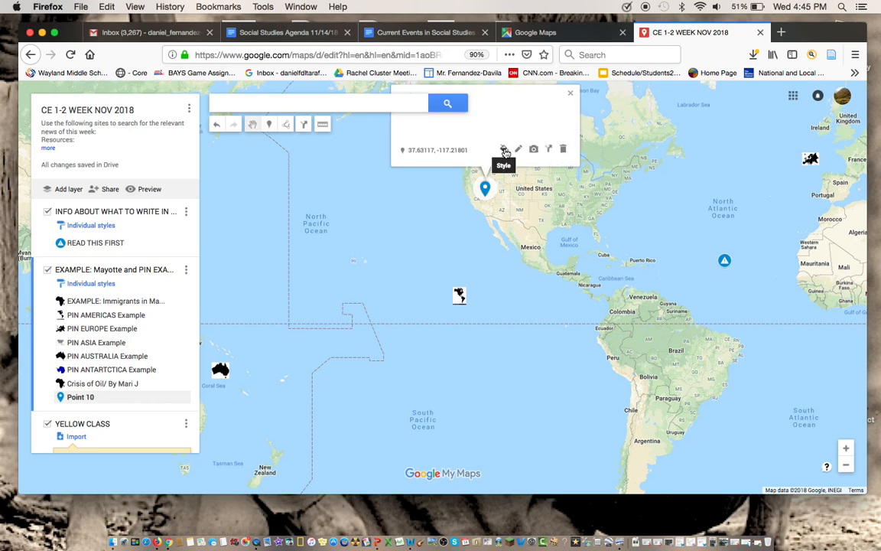
left_click(515, 235)
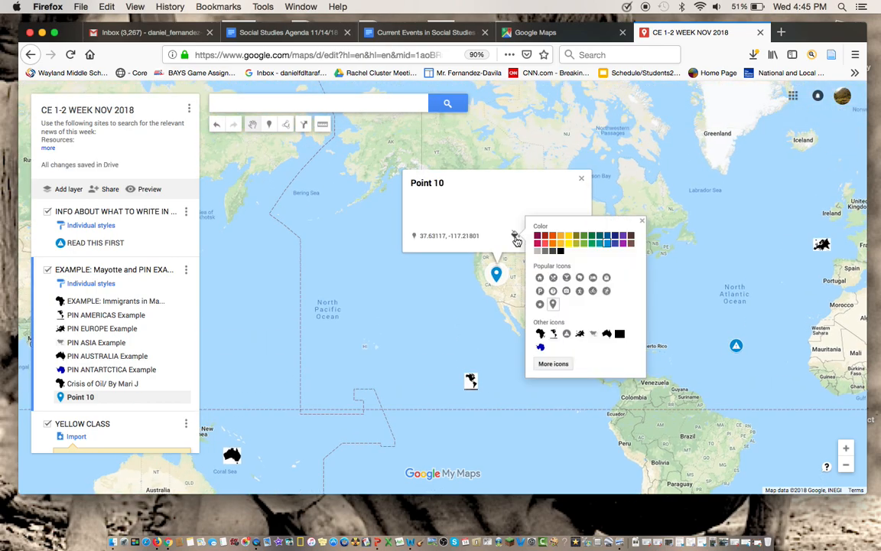
left_click(553, 334)
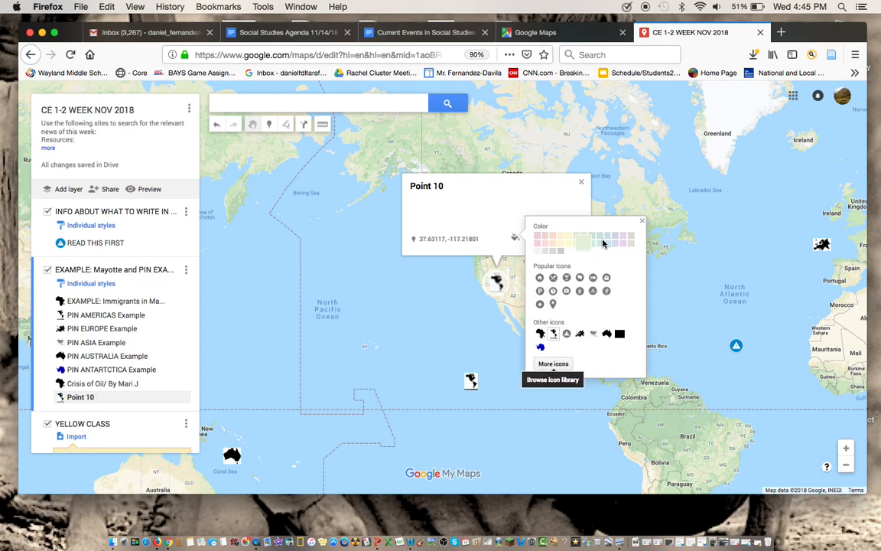
left_click(642, 221)
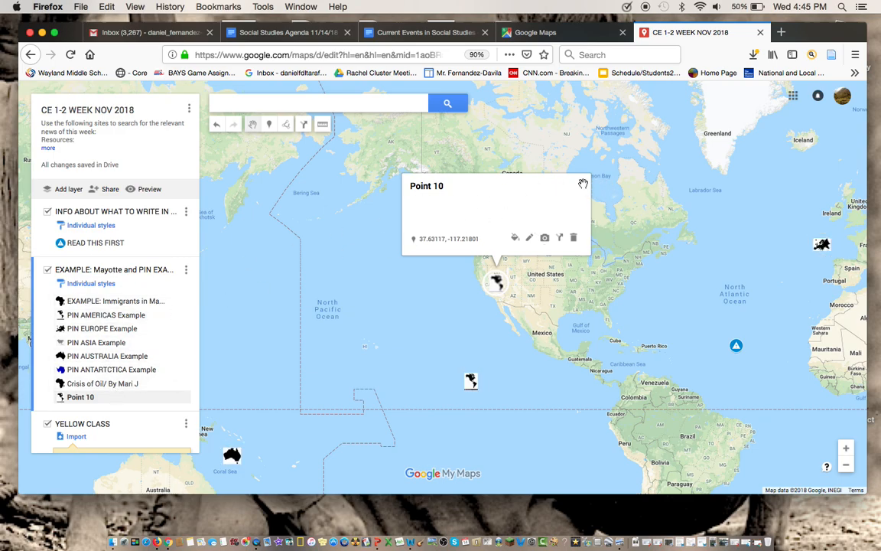
left_click(339, 232)
- Look through the layer list for the class layers, such as YELLOW, BLACK, BLUE and ORANGE CLASS
left_click_drag(310, 272, 407, 171)
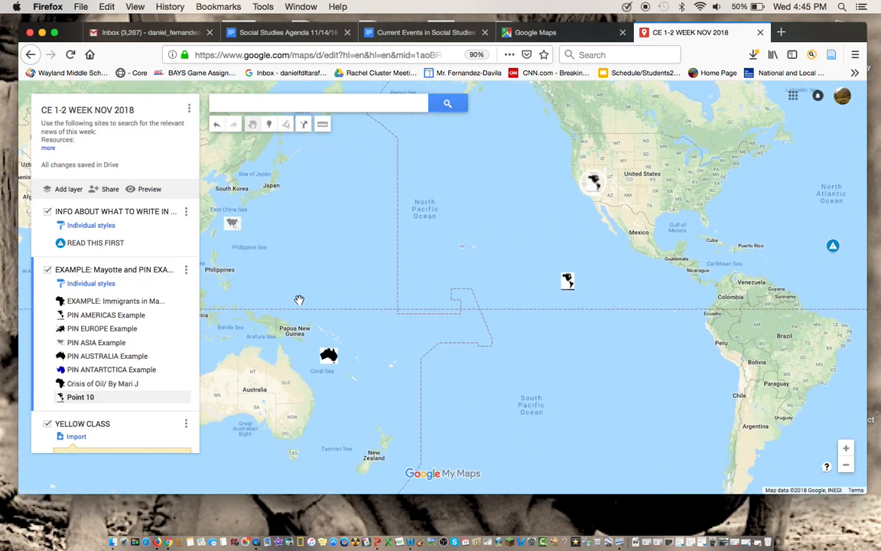
scroll(162, 350, "down", 5)
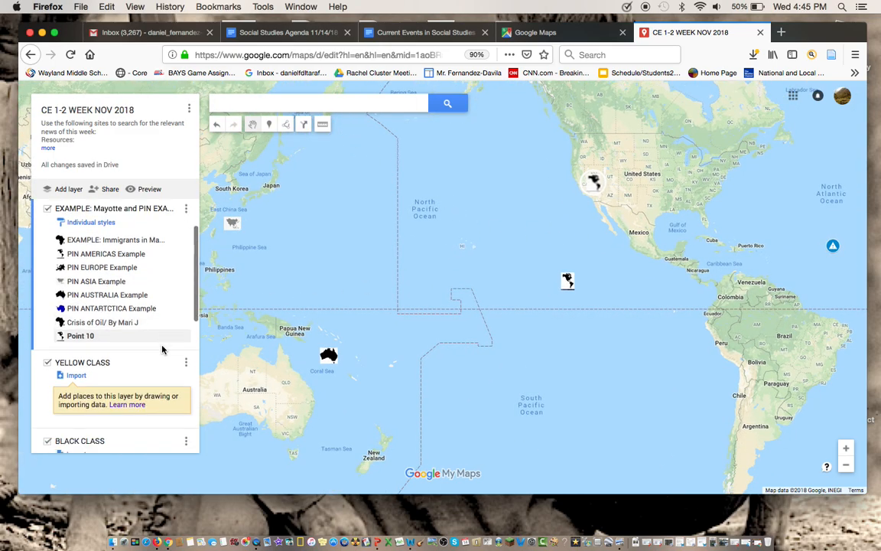
scroll(162, 349, "down", 8)
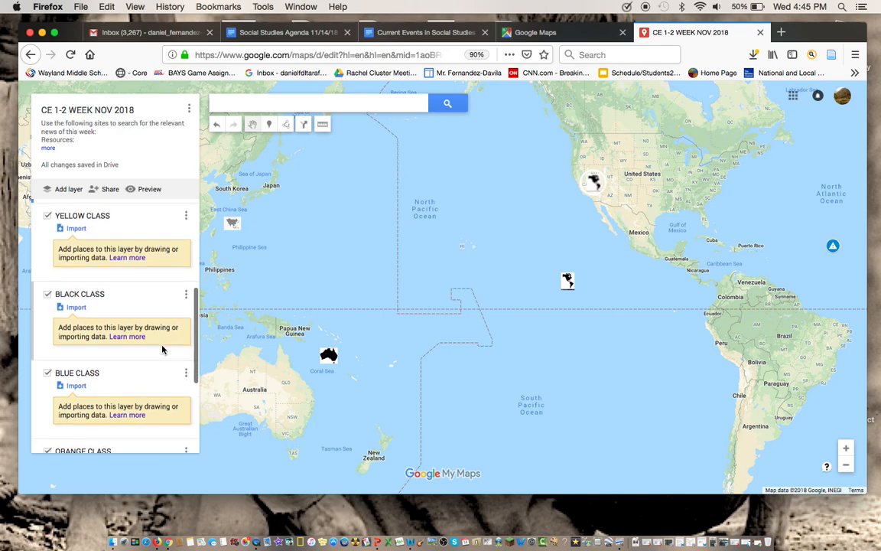
scroll(162, 350, "up", 8)
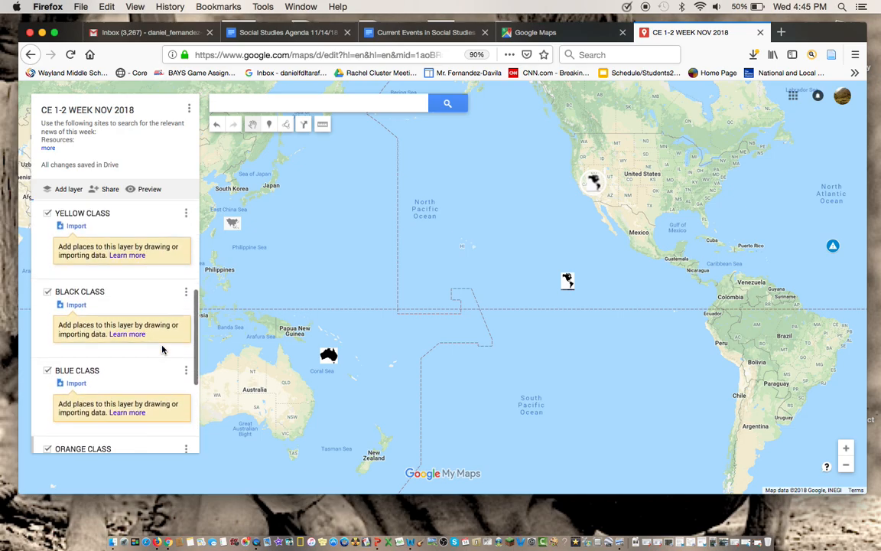
- Move the Point 10 and Crisis of Oil markers from the EXAMPLE layer into the YELLOW CLASS layer
scroll(162, 350, "down", 3)
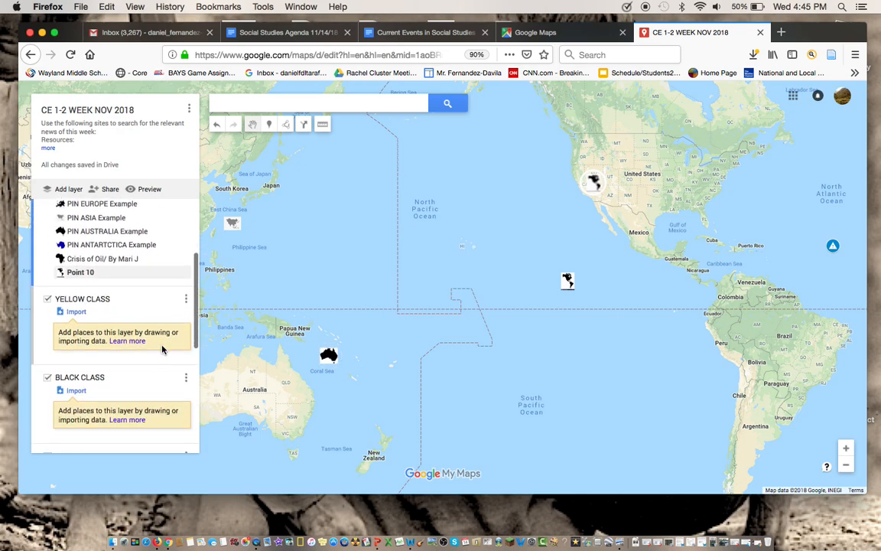
left_click_drag(85, 274, 84, 321)
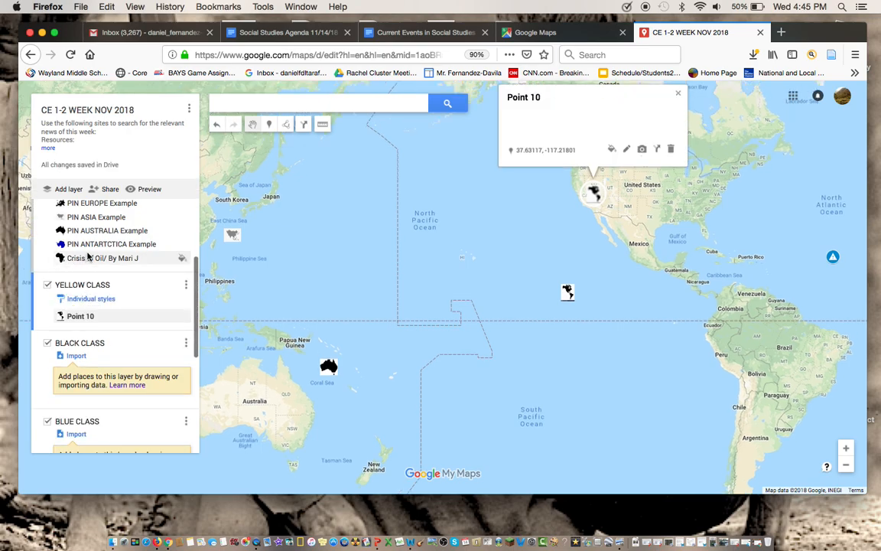
left_click(112, 261)
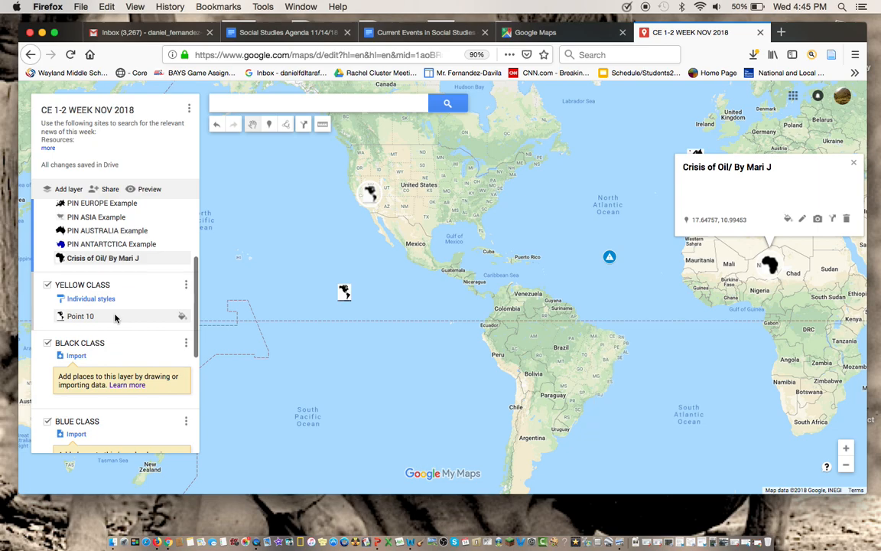
left_click_drag(91, 285, 89, 309)
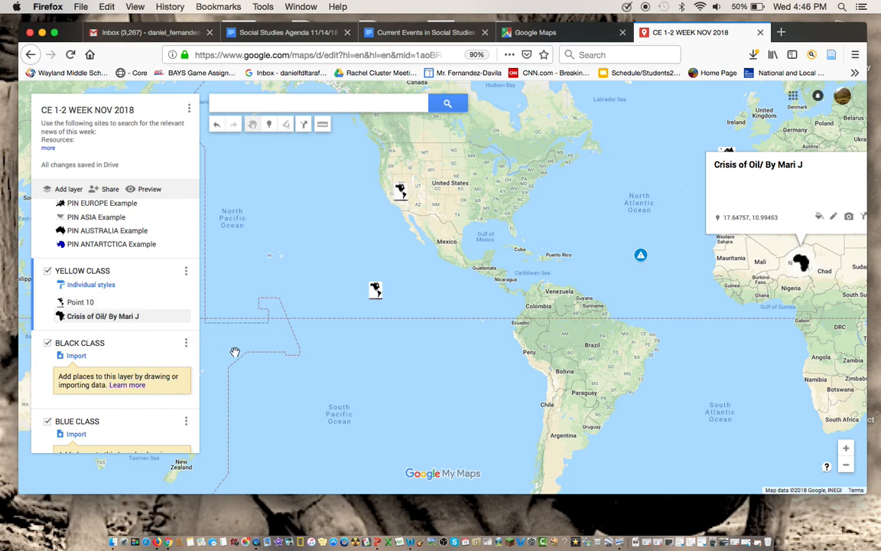
- Hide the BLACK, BLUE, ORANGE and PURPLE CLASS layers, leaving the YELLOW CLASS layer shown
scroll(235, 352, "down", 2)
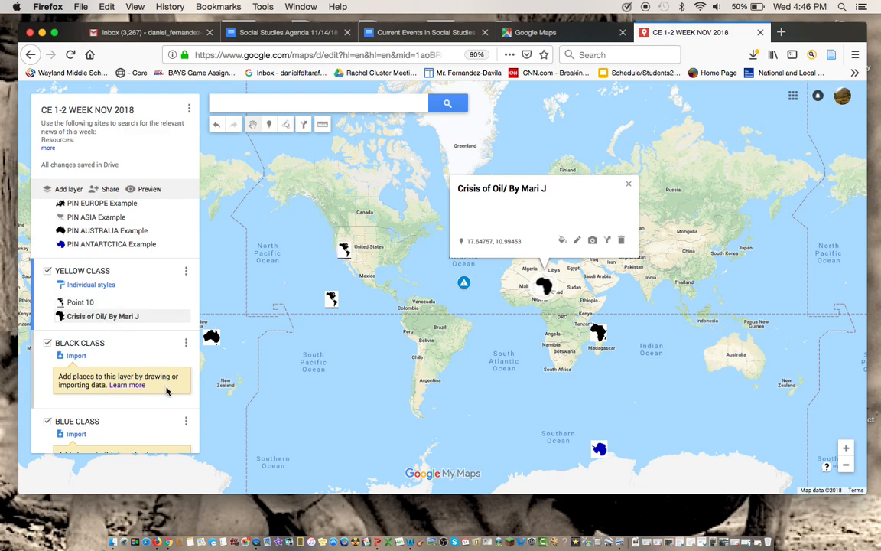
scroll(162, 364, "down", 5)
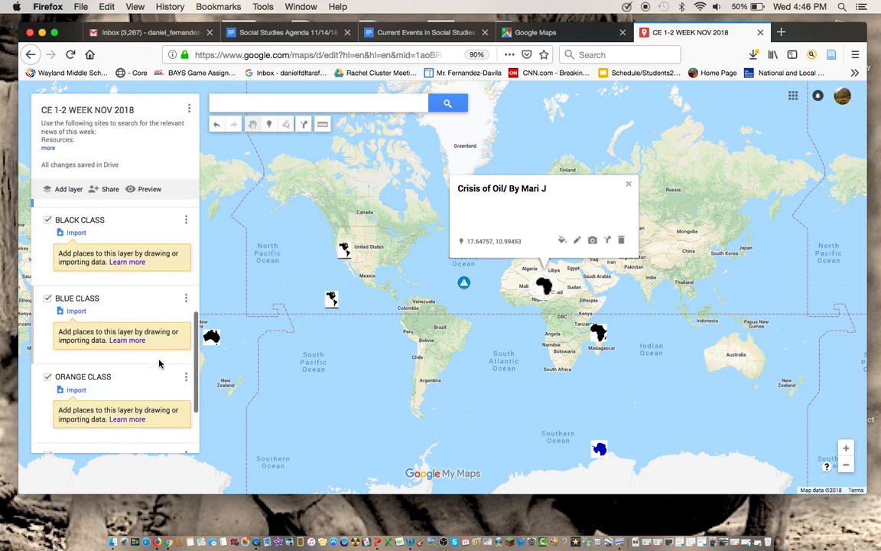
scroll(128, 385, "down", 3)
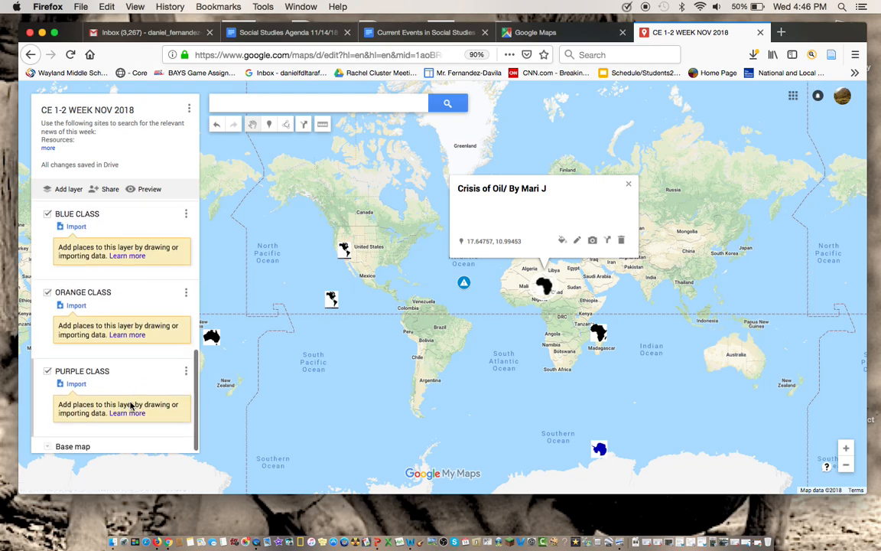
scroll(129, 386, "up", 10)
scroll(132, 407, "up", 1)
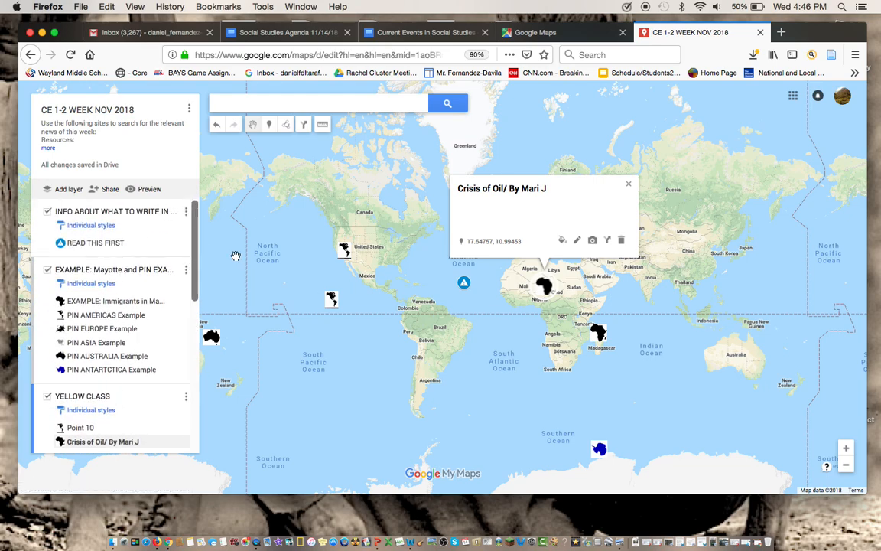
left_click_drag(376, 291, 491, 252)
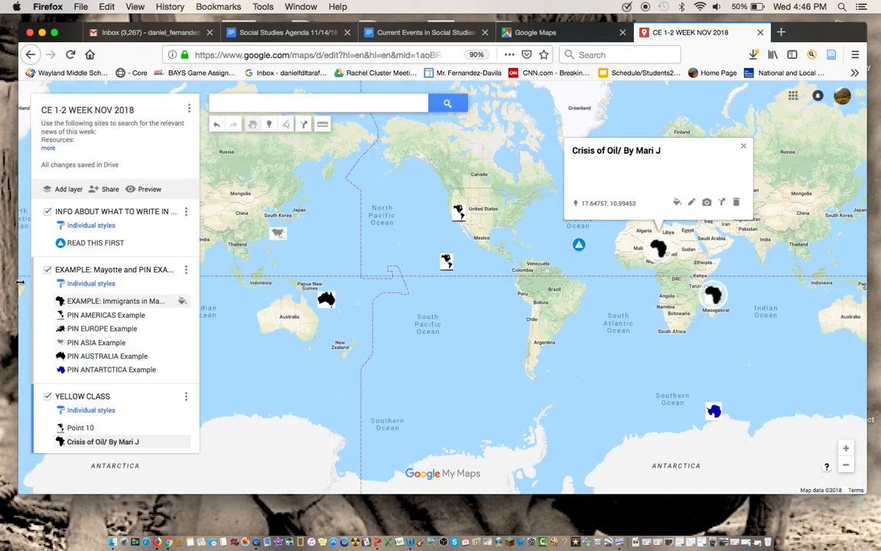
scroll(157, 328, "down", 4)
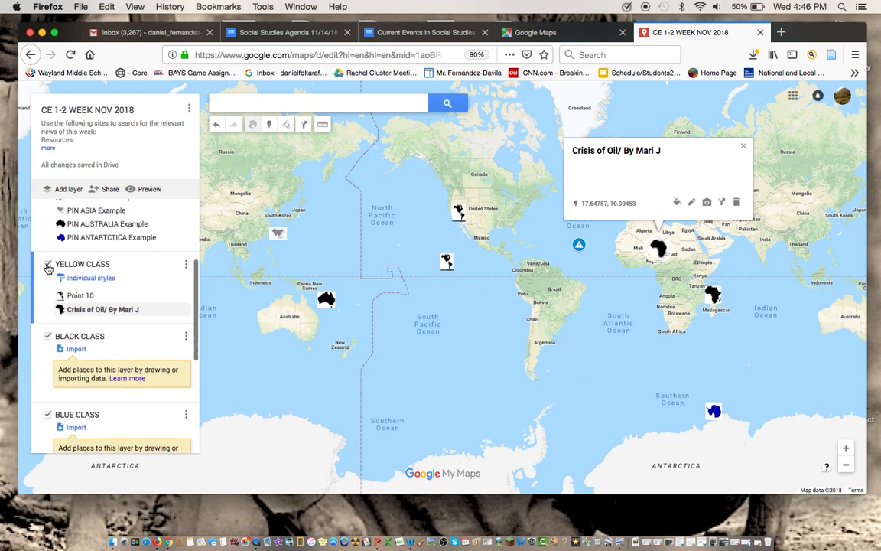
left_click(47, 336)
left_click(48, 362)
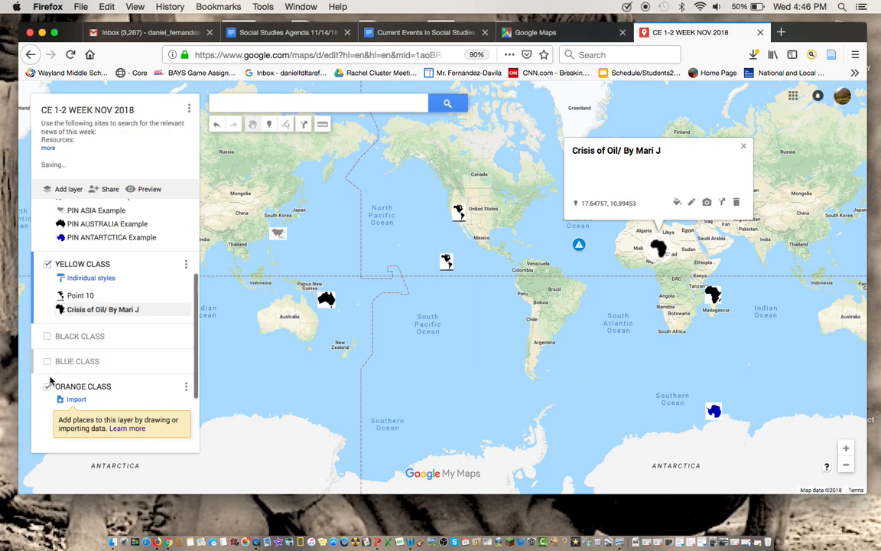
left_click(48, 386)
left_click(47, 413)
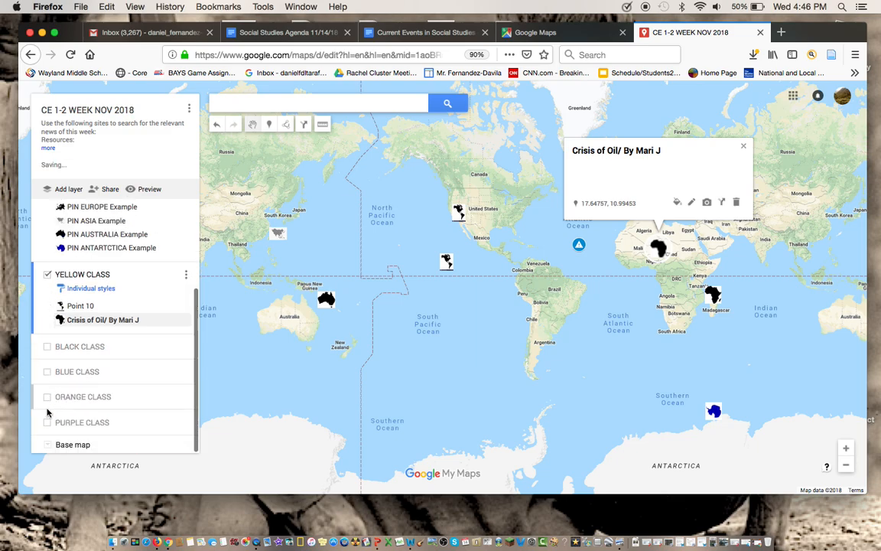
- Show the BLUE CLASS layer and hide it again
left_click(48, 371)
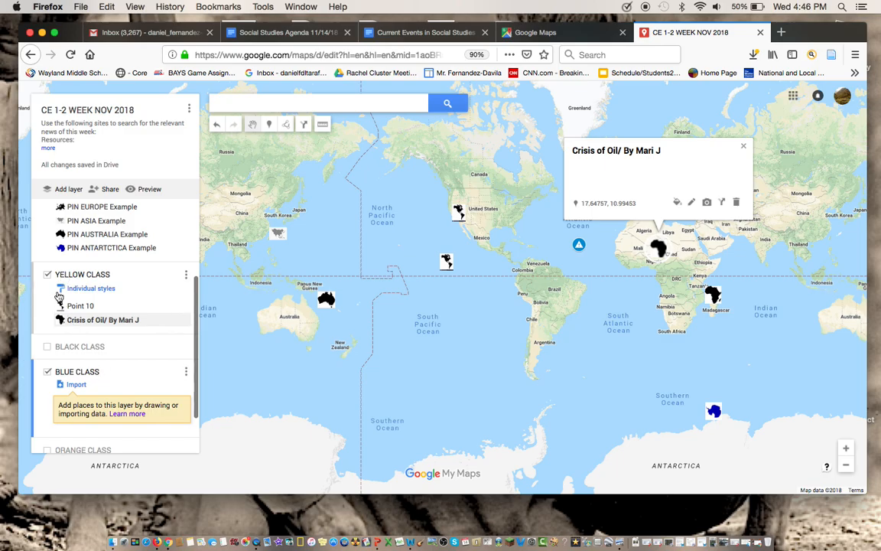
left_click(47, 373)
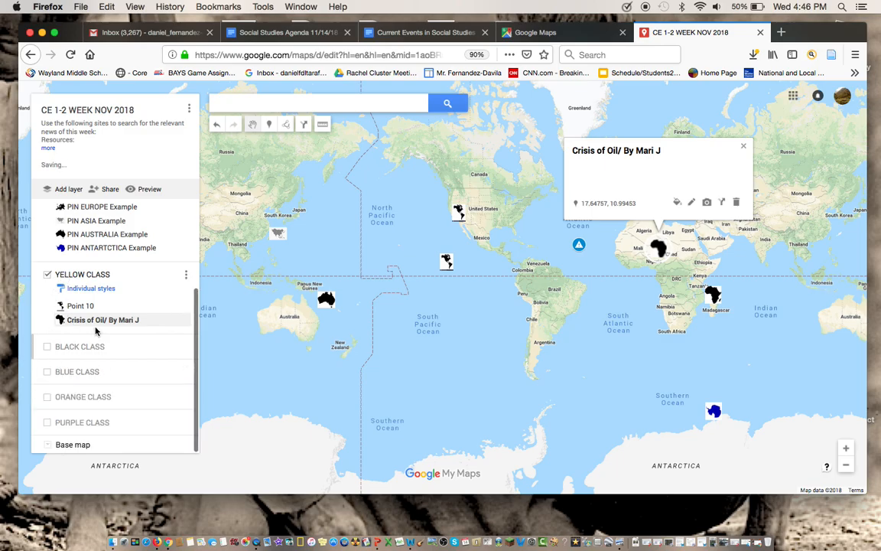
left_click_drag(283, 322, 455, 368)
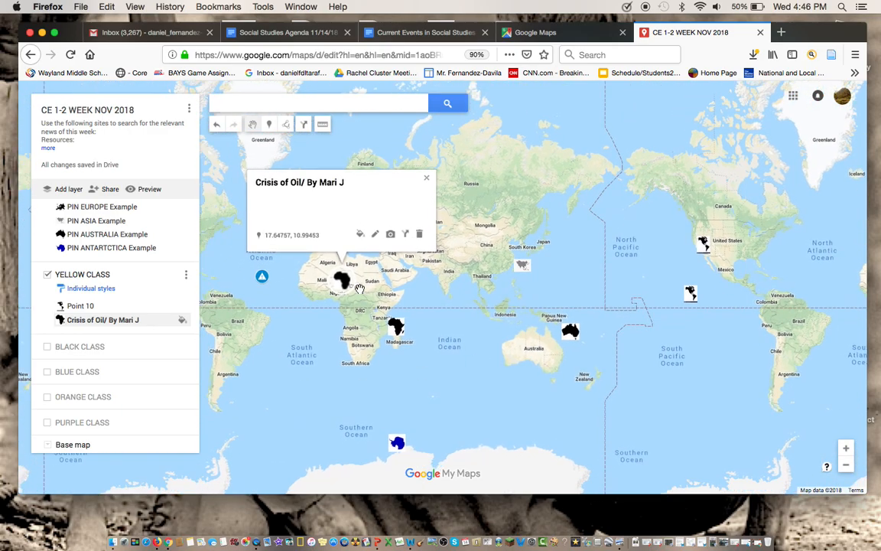
- Make a copy of the map named "Copy of CE 2-3 WEEK NOV 2018"
left_click(94, 112)
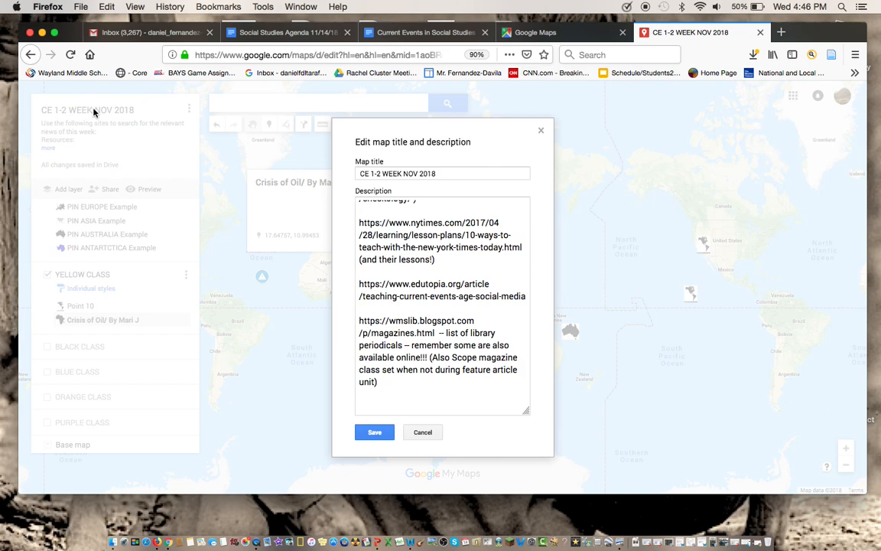
left_click(540, 132)
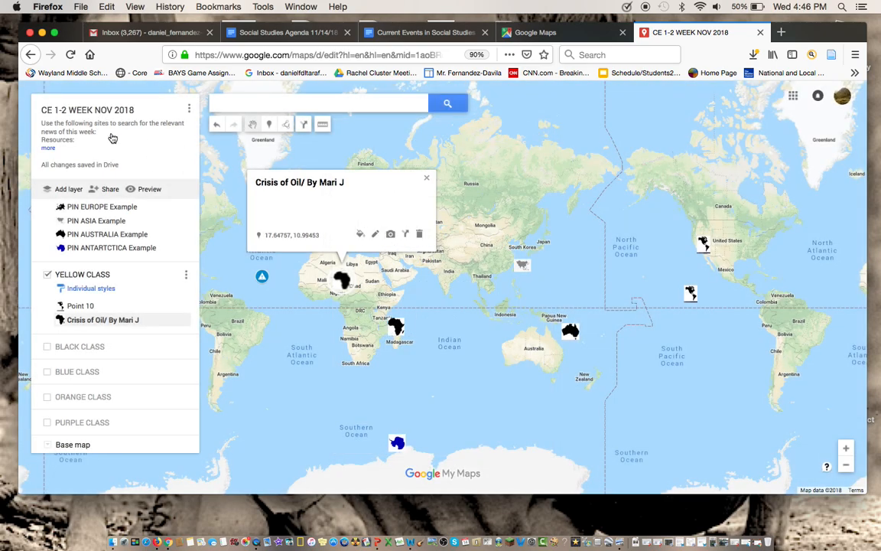
left_click(189, 109)
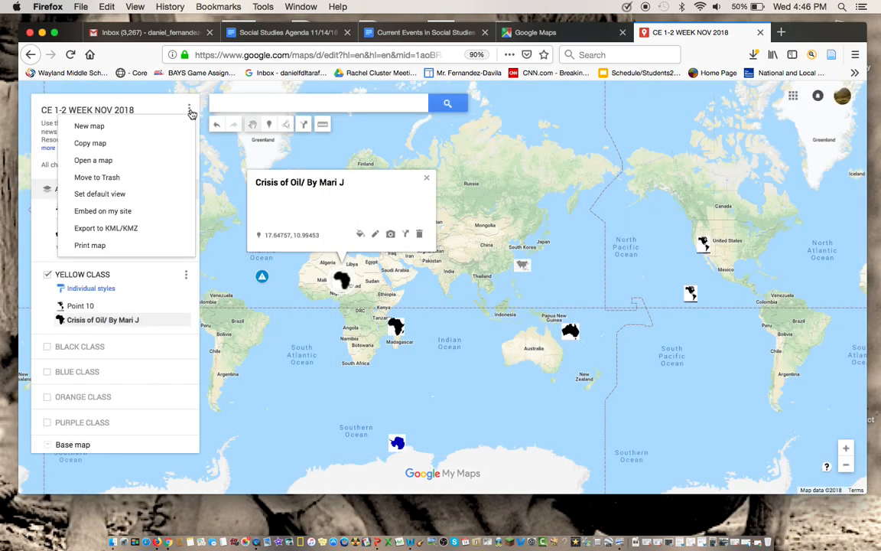
left_click(108, 144)
left_click(420, 293)
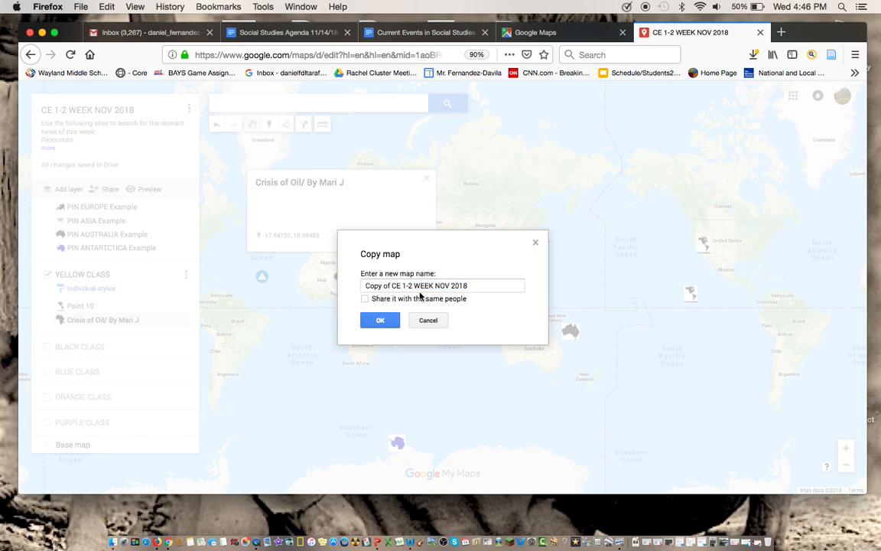
triple_click(412, 288)
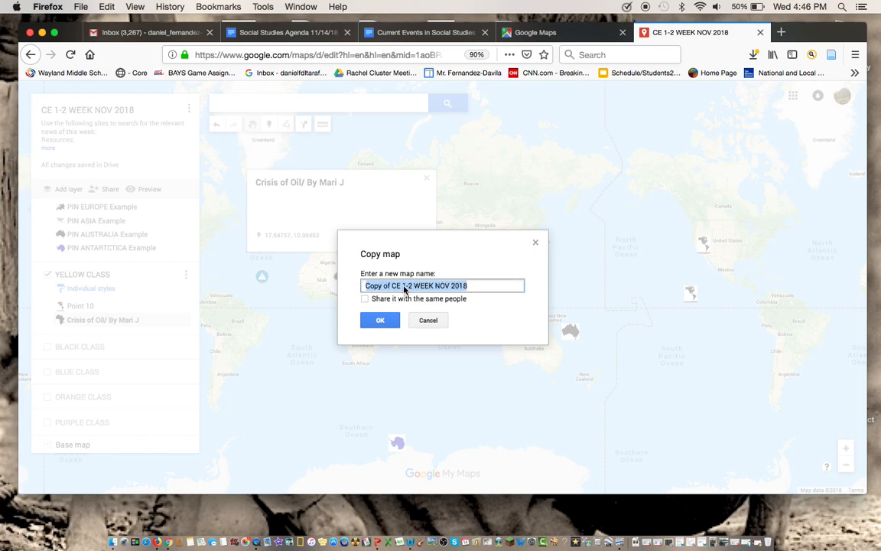
left_click(405, 289)
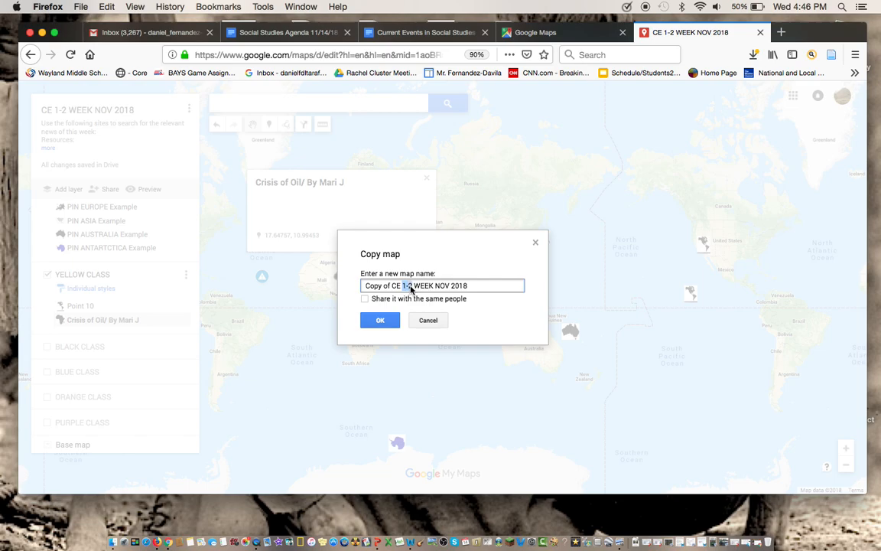
type("2-3")
left_click(381, 320)
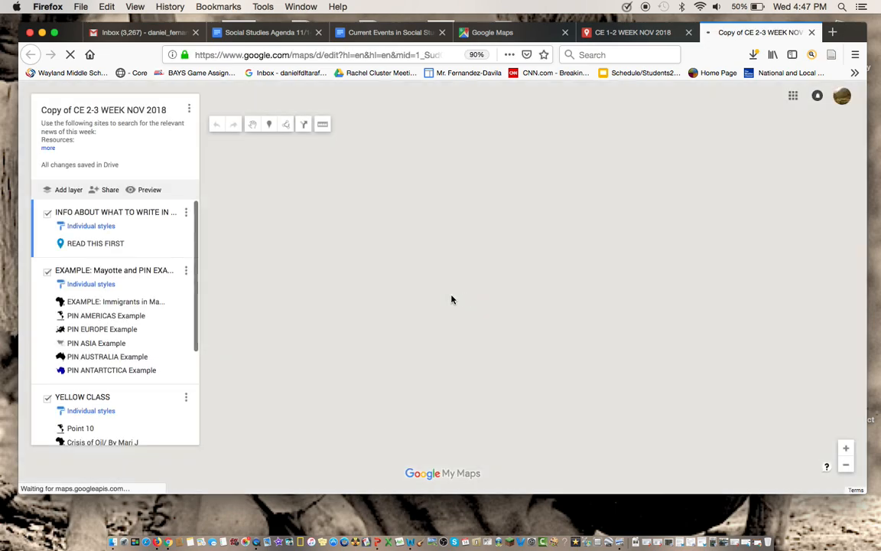
- Delete the YELLOW CLASS layer, including its two markers, from the copied map
scroll(140, 335, "down", 5)
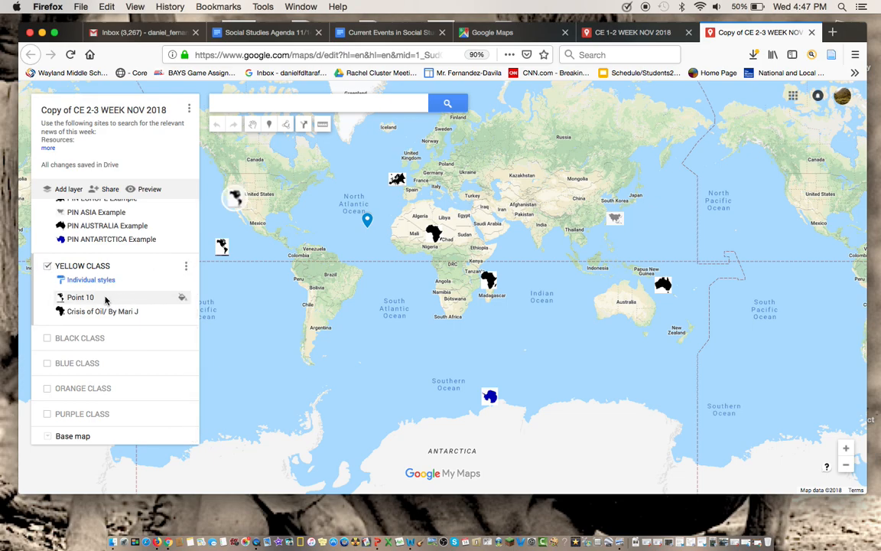
left_click(173, 300)
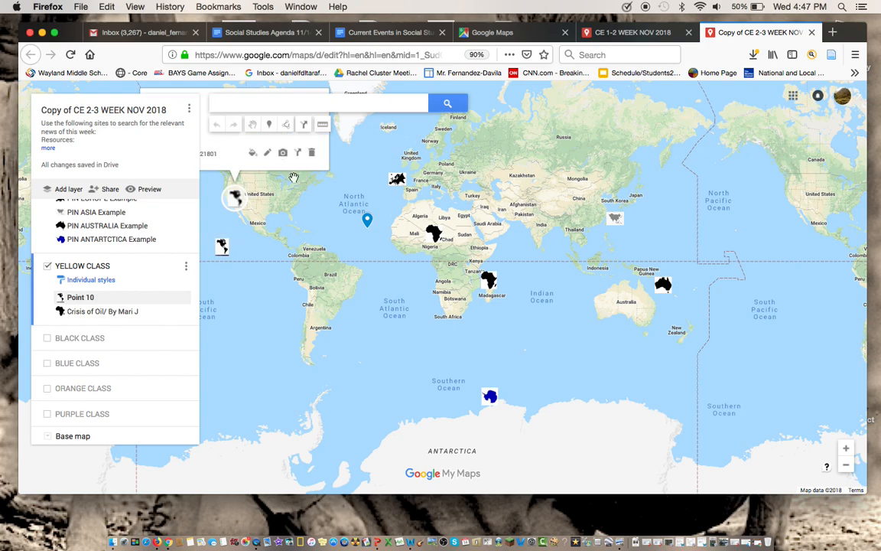
left_click(185, 269)
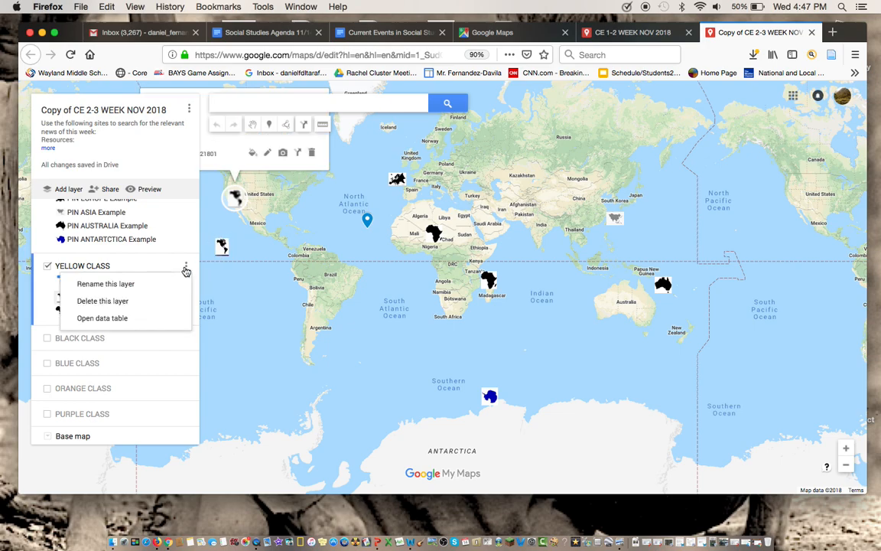
left_click(127, 301)
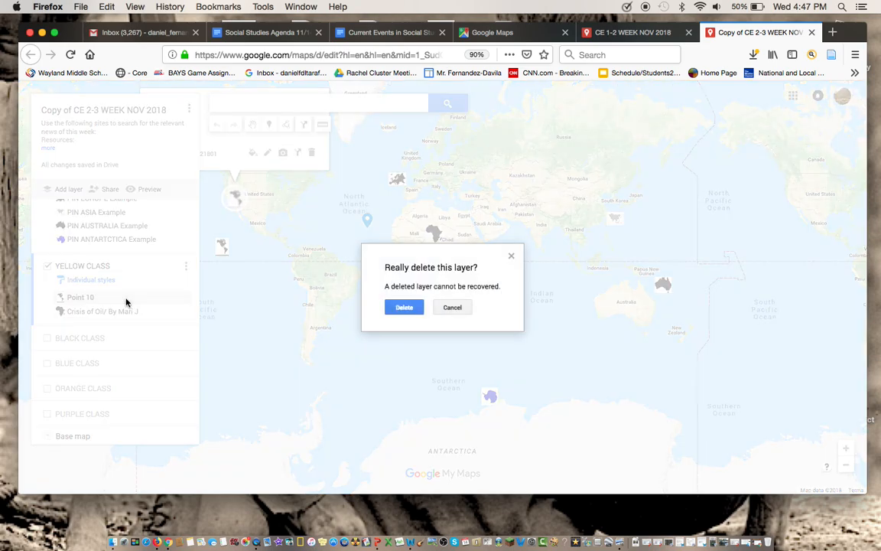
left_click(404, 307)
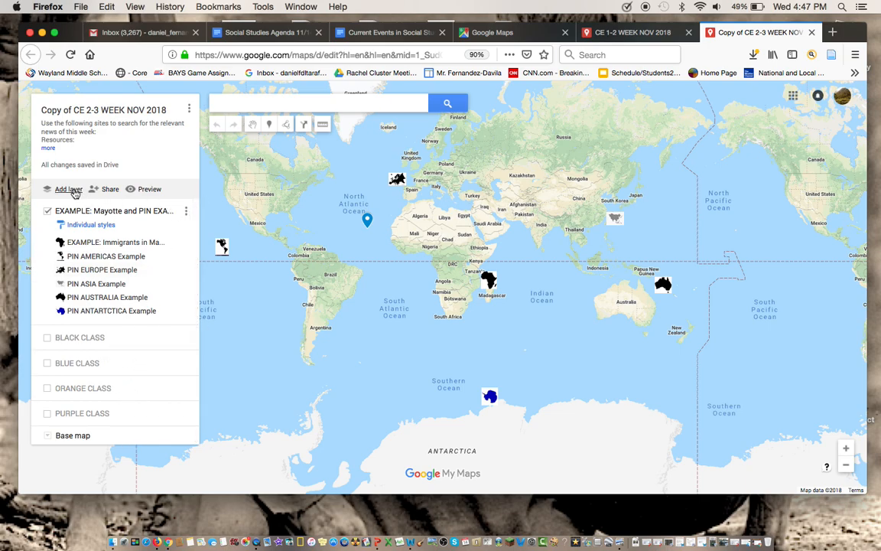
- Turn on the BLACK CLASS layer in the copied map and delete it
left_click(113, 337)
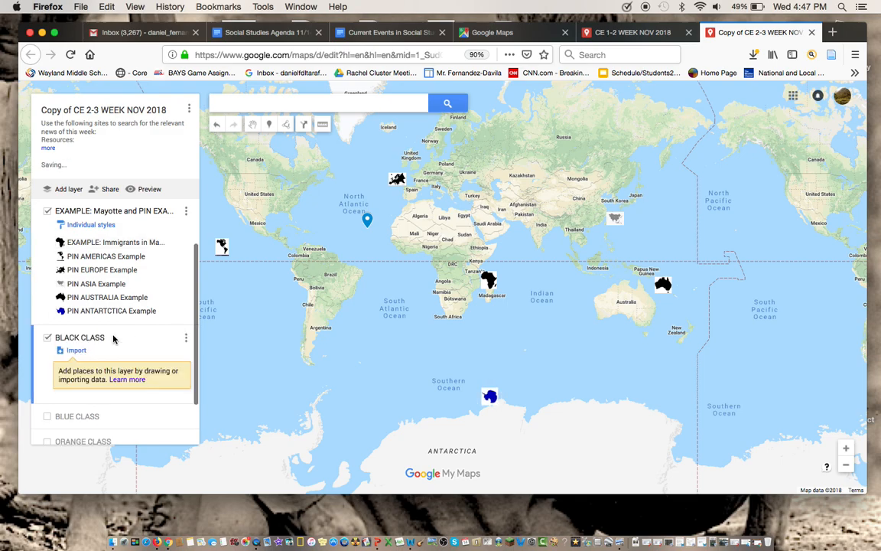
left_click(188, 340)
left_click(121, 373)
left_click(395, 307)
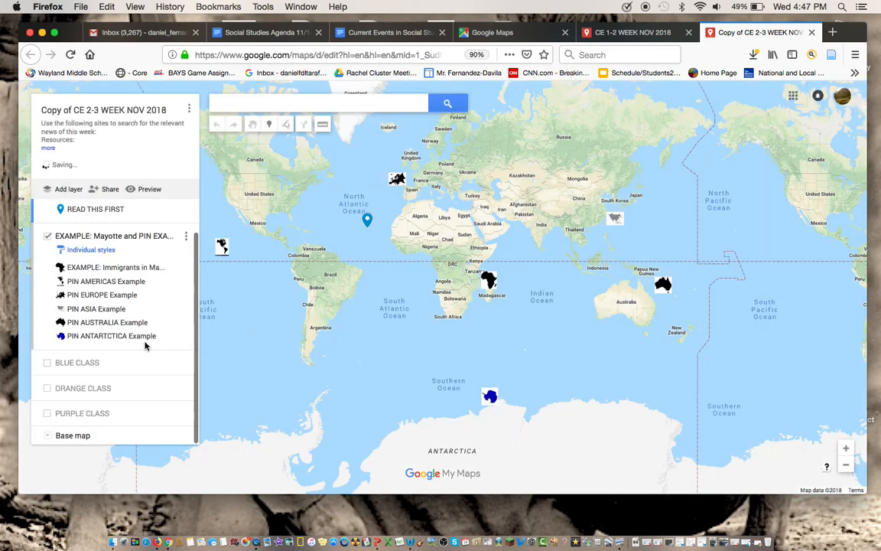
- Turn on the BLUE CLASS layer in the copied map and delete it
left_click(107, 365)
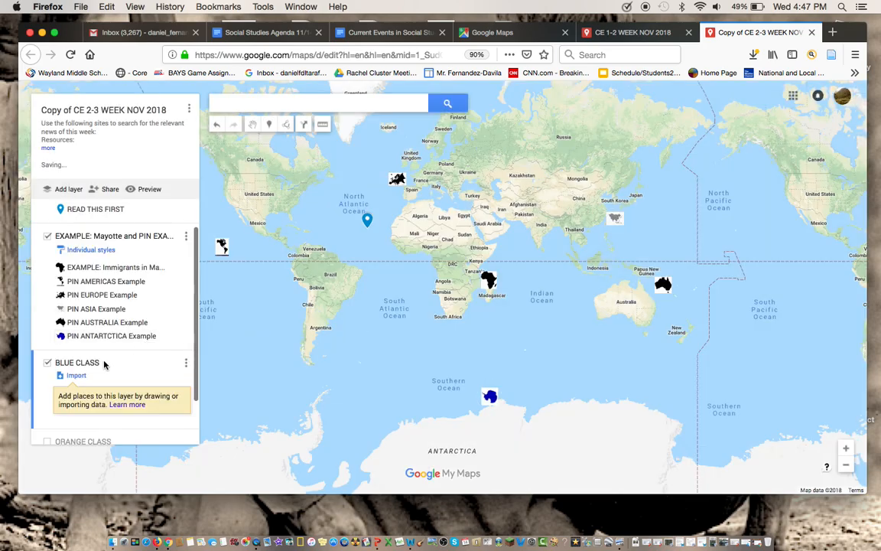
left_click(186, 364)
left_click(119, 399)
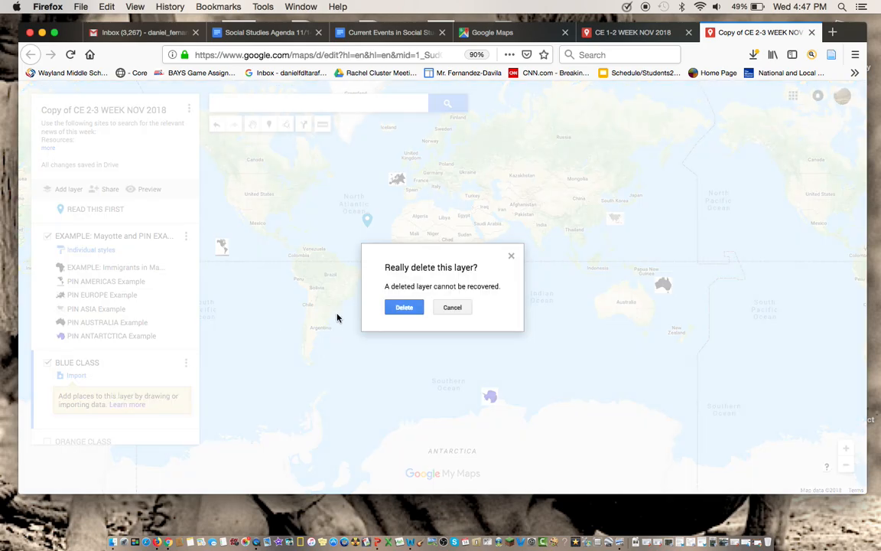
left_click(403, 307)
- Turn on the ORANGE CLASS layer in the copied map and delete it
left_click(175, 385)
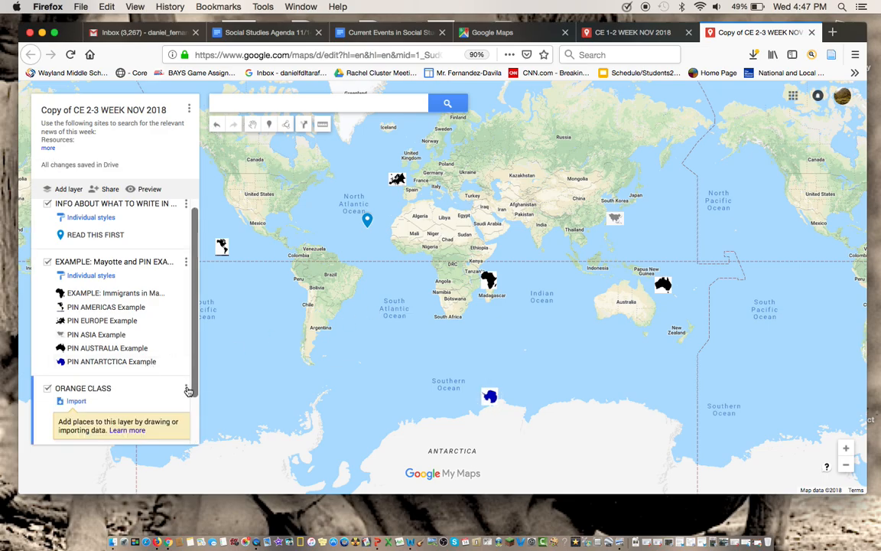
left_click(186, 389)
left_click(127, 423)
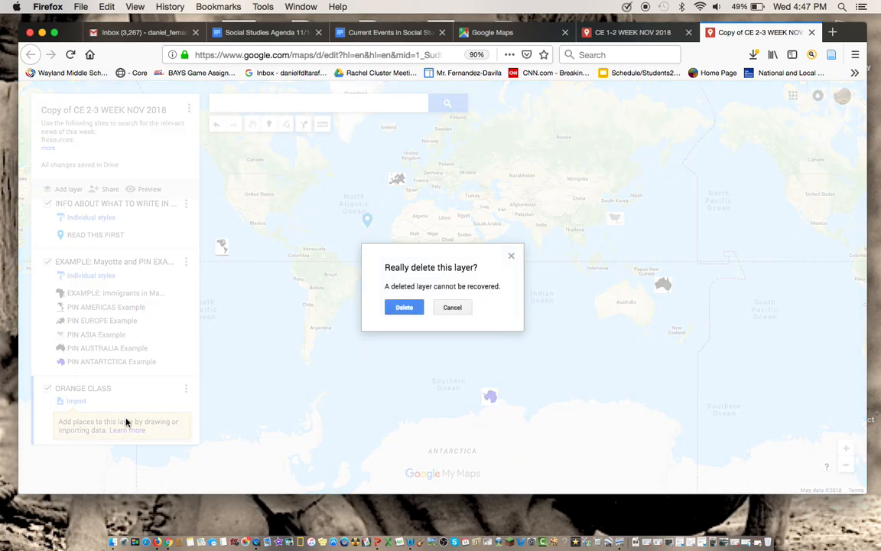
left_click(403, 307)
- Turn on the PURPLE CLASS layer in the copied map and delete it
left_click(140, 395)
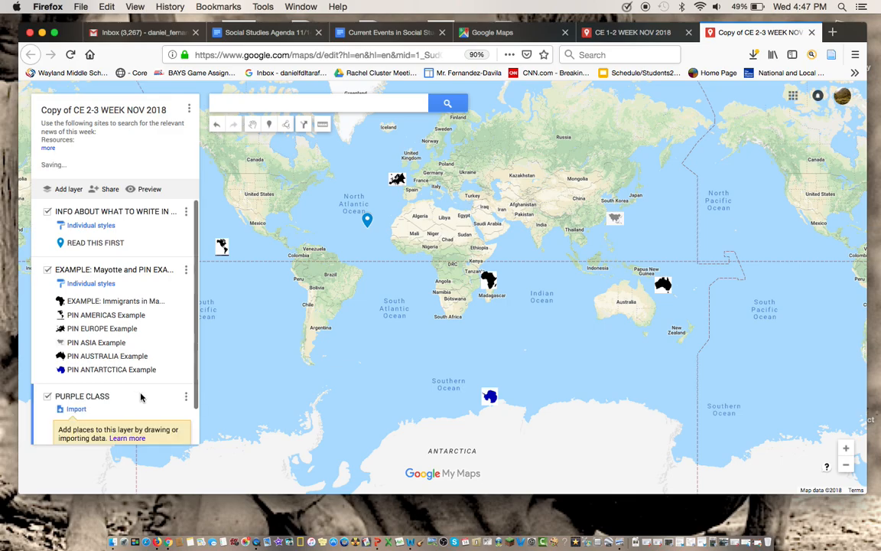
left_click(185, 397)
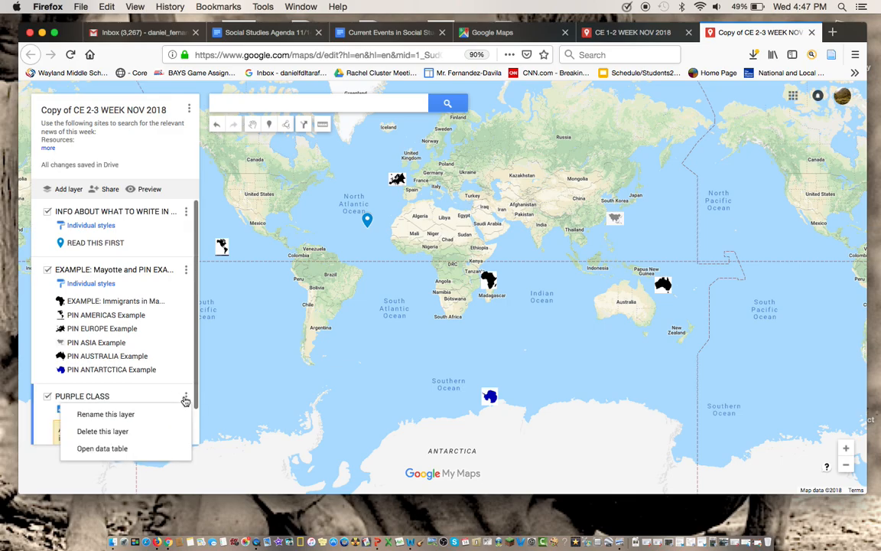
left_click(124, 431)
left_click(403, 308)
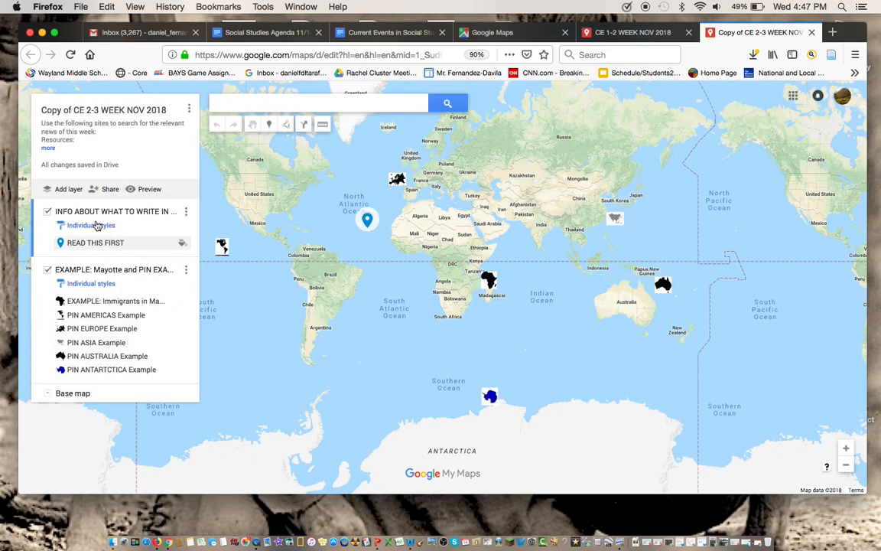
- Add a new layer to the copied map and name it YELLOW
left_click(68, 190)
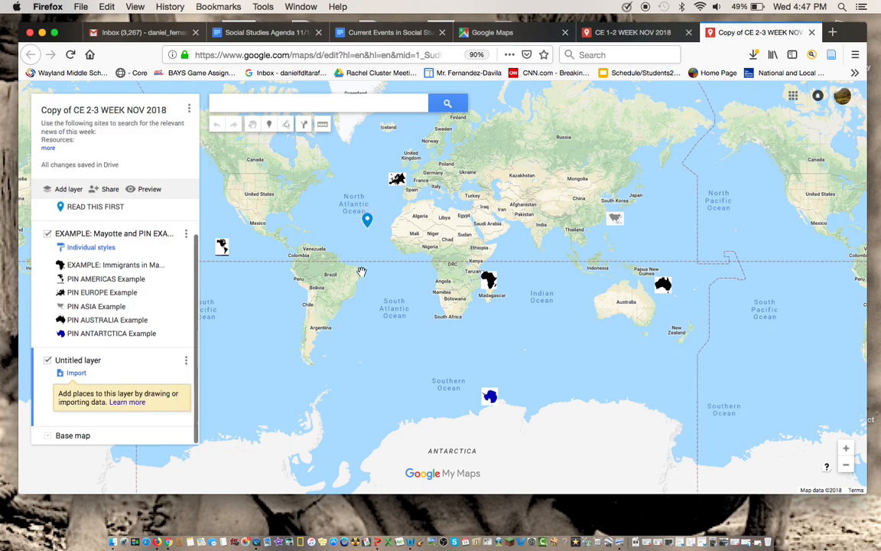
left_click(89, 361)
type("YELLOW")
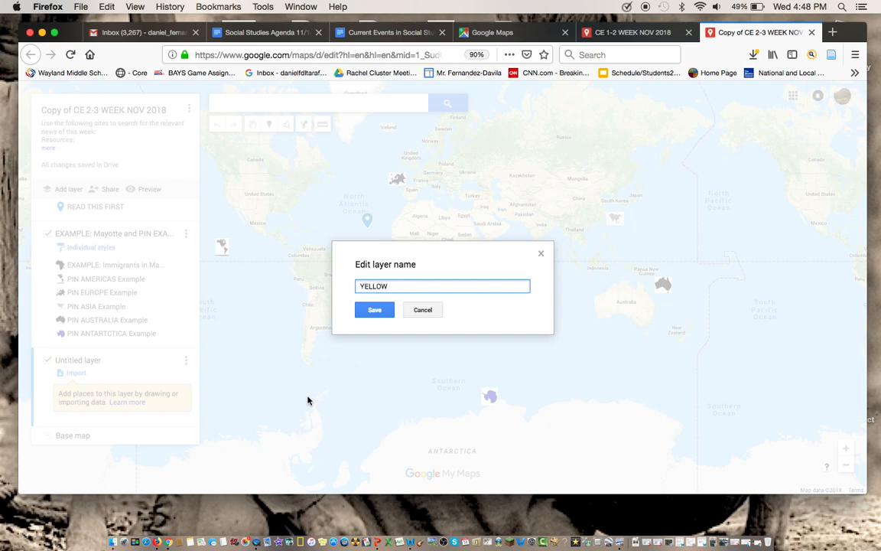
left_click(374, 310)
- Add another layer below YELLOW in the copied map and name it BLACK
left_click(65, 191)
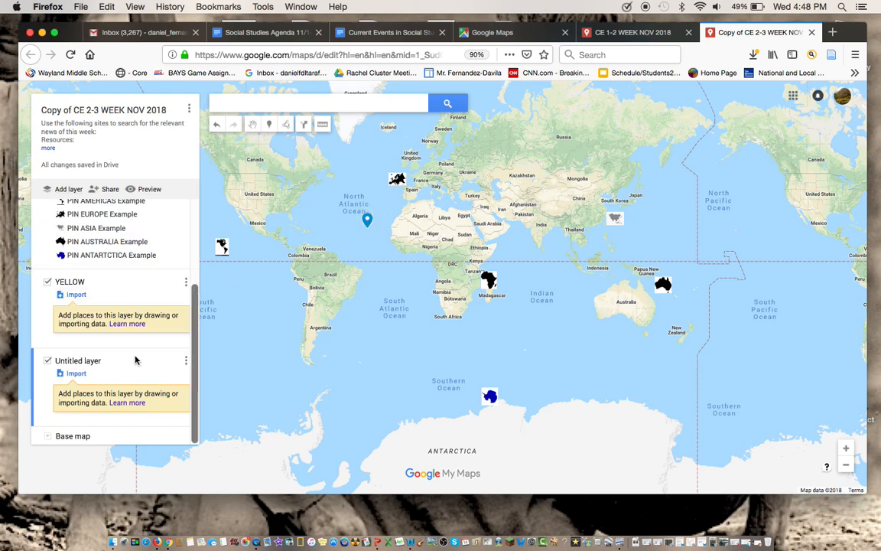
left_click(89, 361)
type("BLAC")
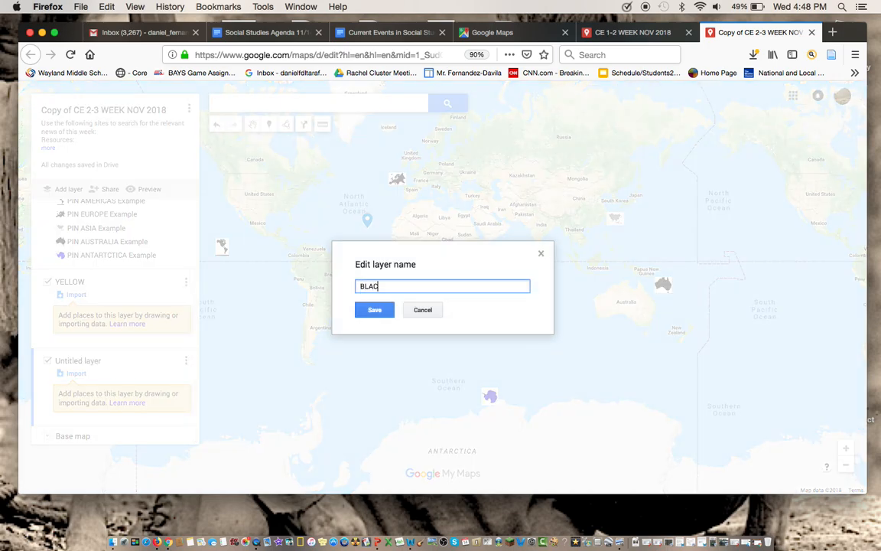
type("K")
left_click(374, 310)
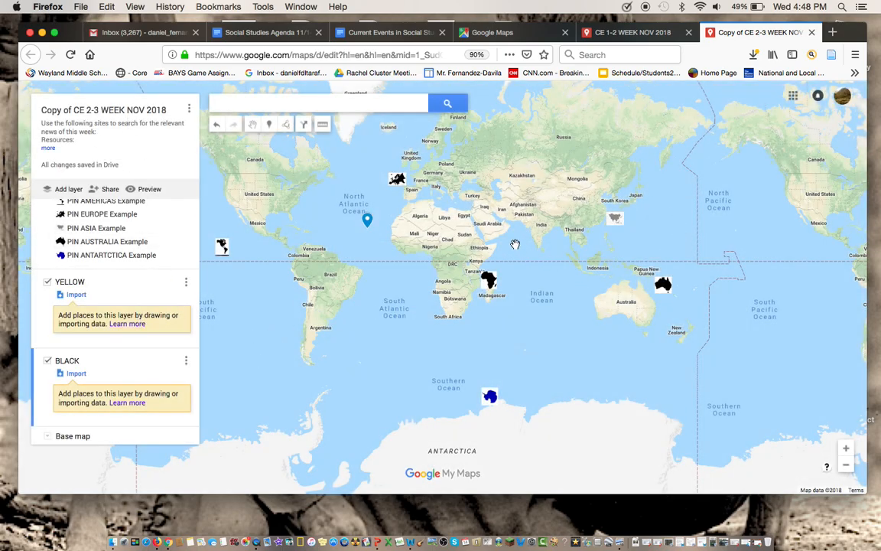
left_click_drag(534, 244, 552, 244)
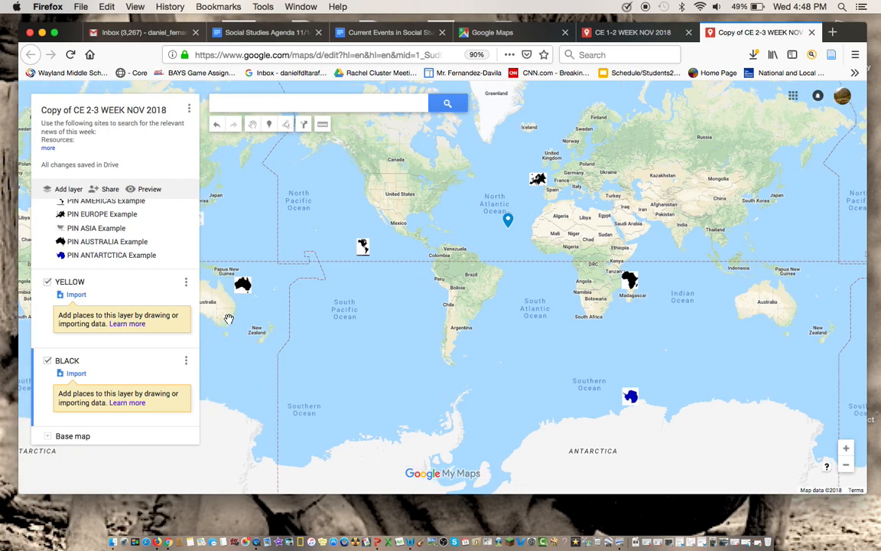
left_click(189, 109)
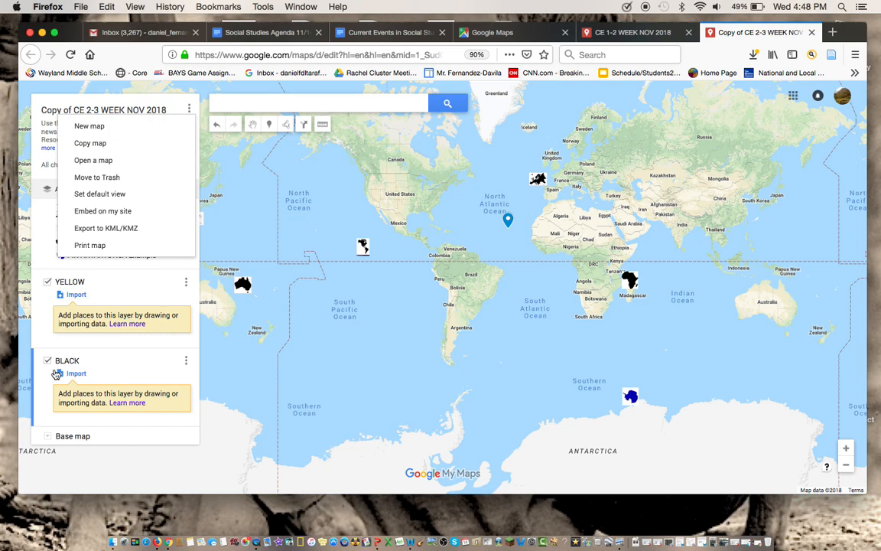
left_click(326, 331)
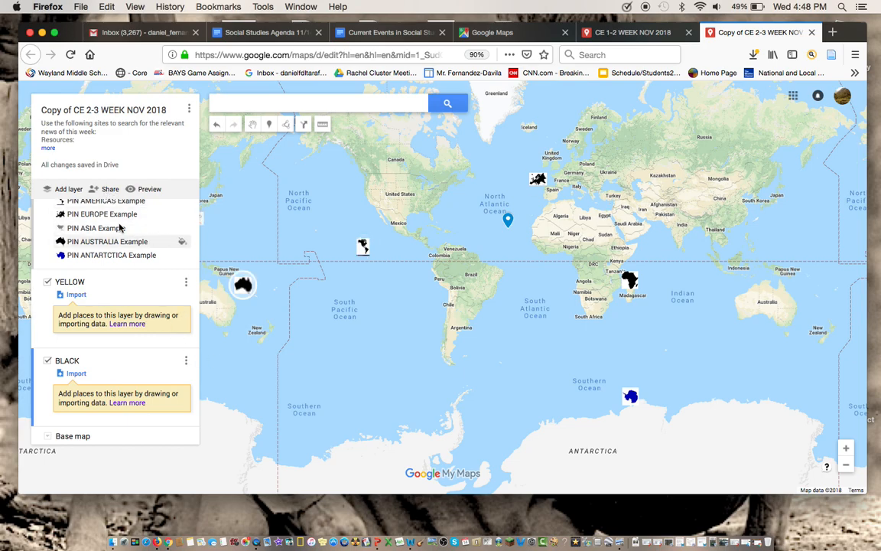
- Switch to the CE 1-2 WEEK NOV 2018 map and close the open marker's info window
left_click(623, 32)
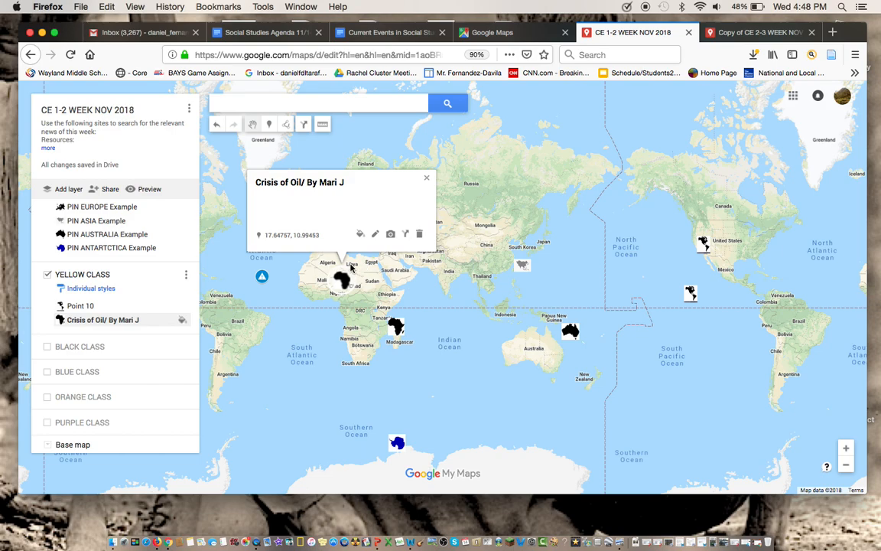
left_click(426, 178)
left_click_drag(254, 328, 247, 320)
left_click(727, 32)
left_click(601, 34)
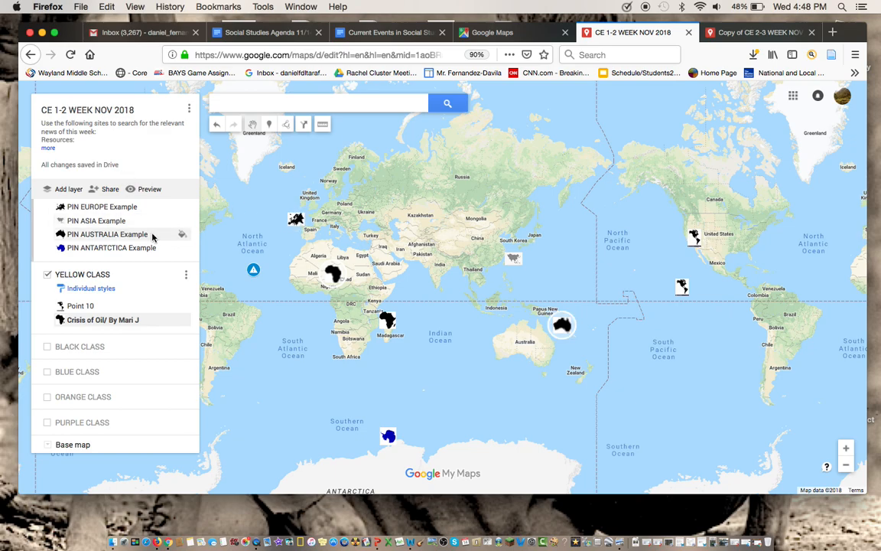
- Change the link sharing of the CE 1-2 WEEK NOV 2018 map to Anyone with the link, with edit access
left_click(107, 189)
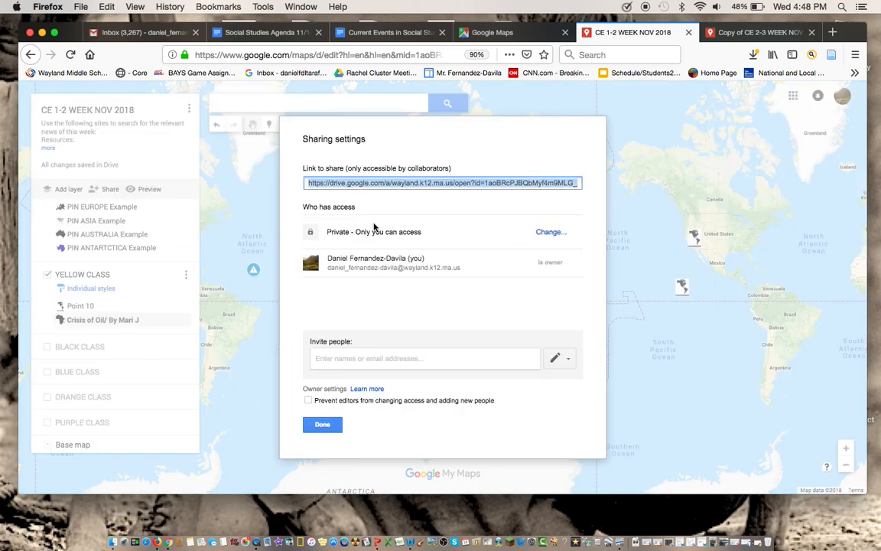
left_click(544, 232)
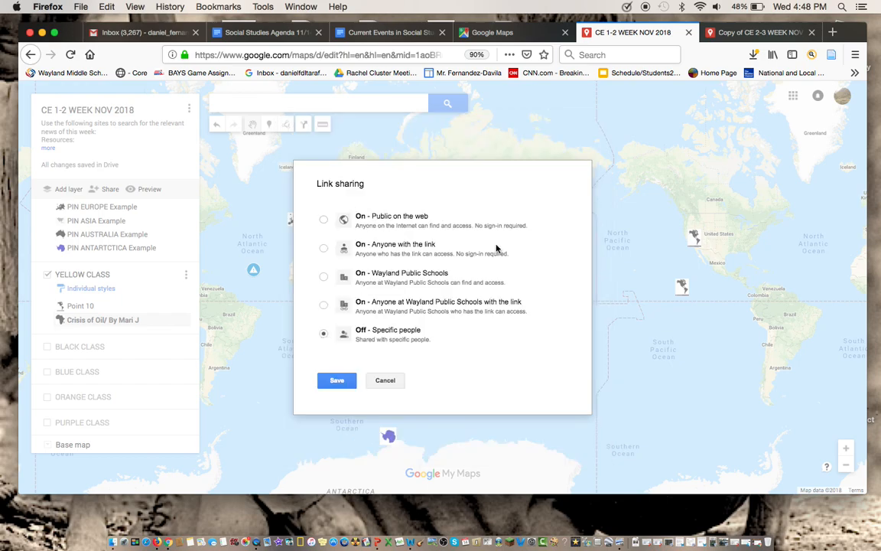
left_click(325, 248)
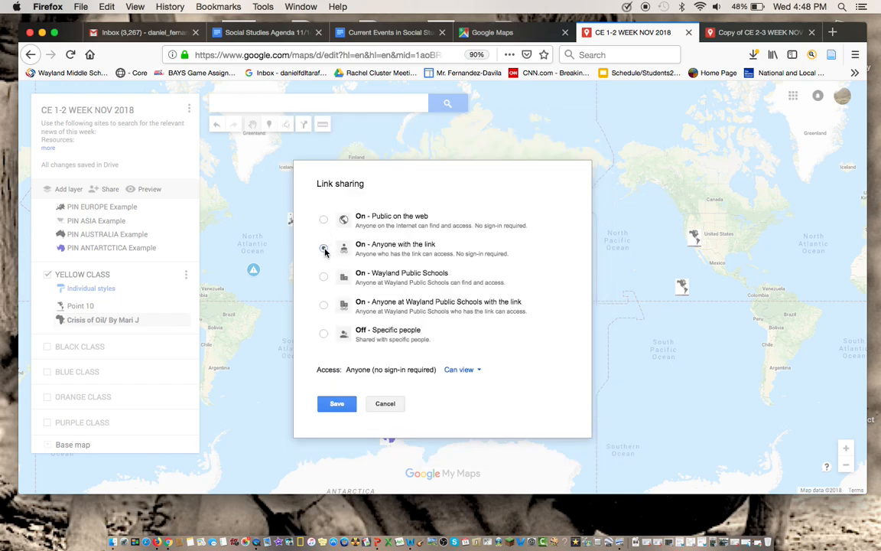
left_click(483, 371)
left_click(479, 389)
left_click(339, 404)
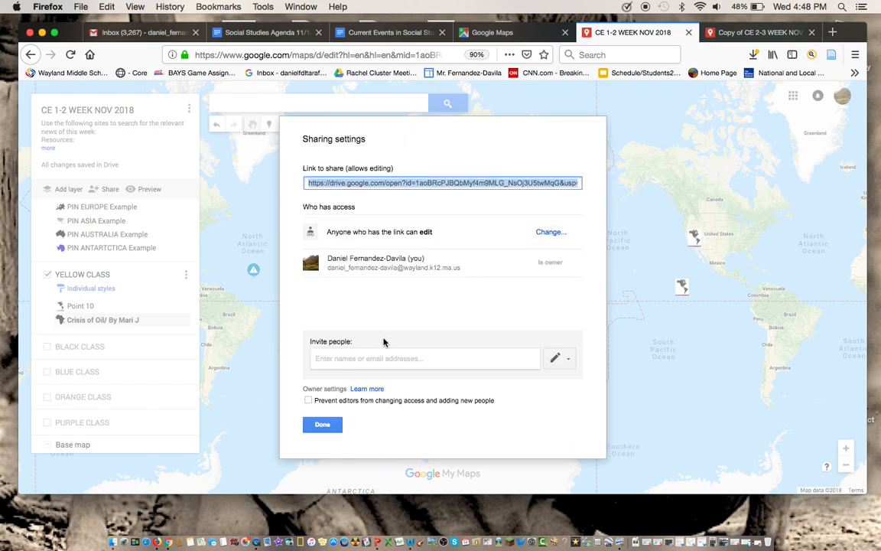
- Select the full link to share and close the sharing settings without inviting anyone
left_click(371, 361)
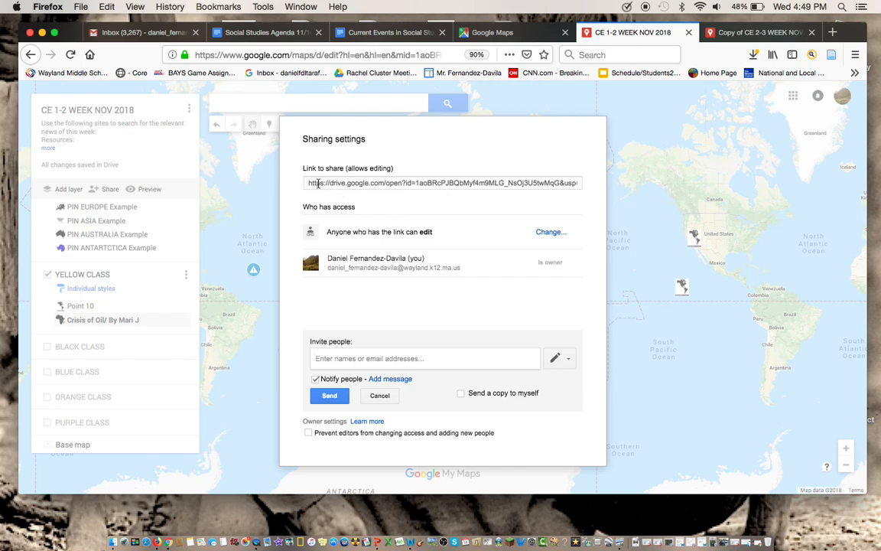
left_click_drag(308, 183, 582, 186)
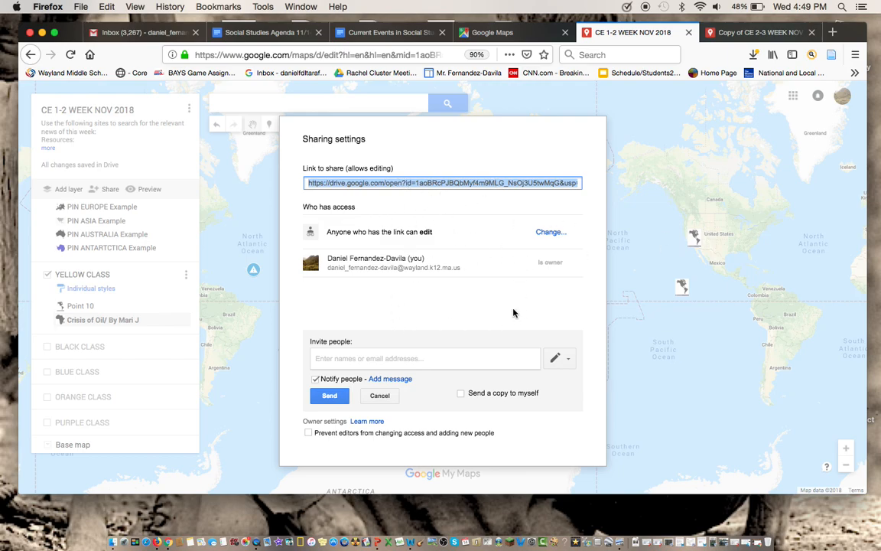
left_click(379, 396)
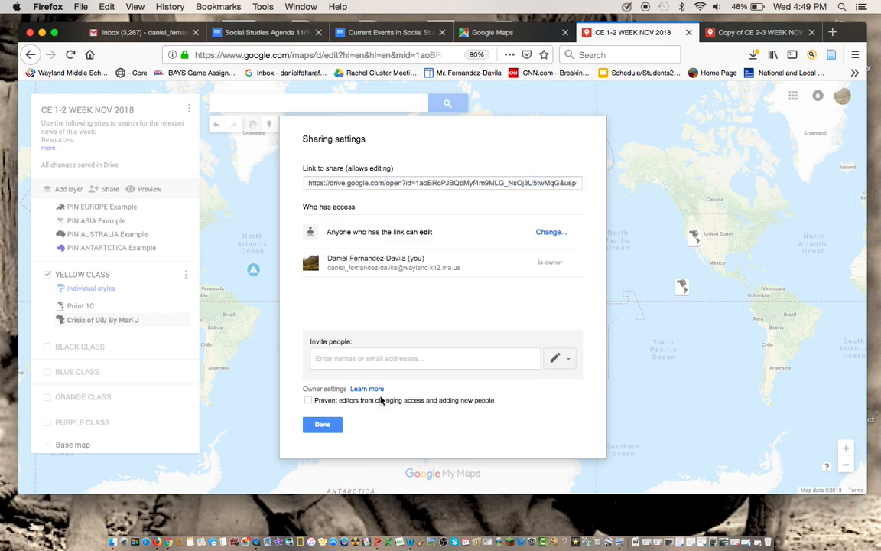
left_click(322, 424)
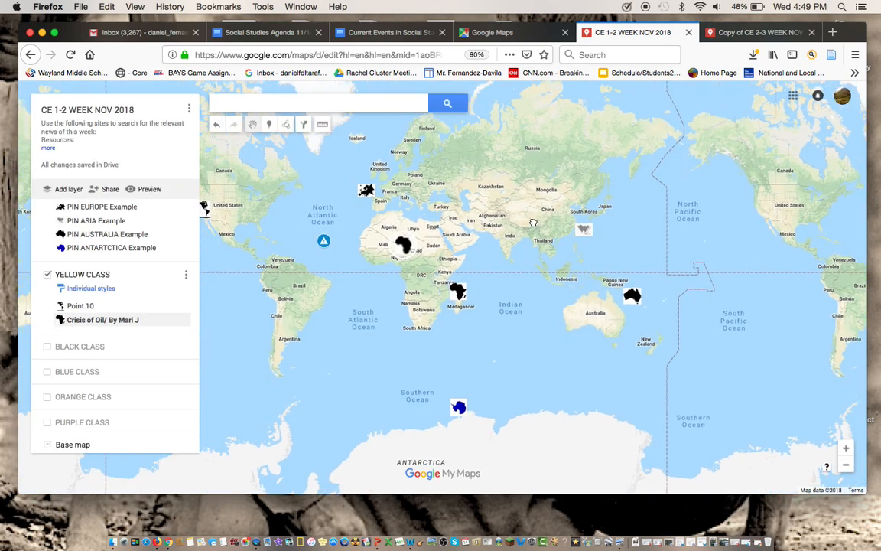
left_click_drag(439, 200, 546, 249)
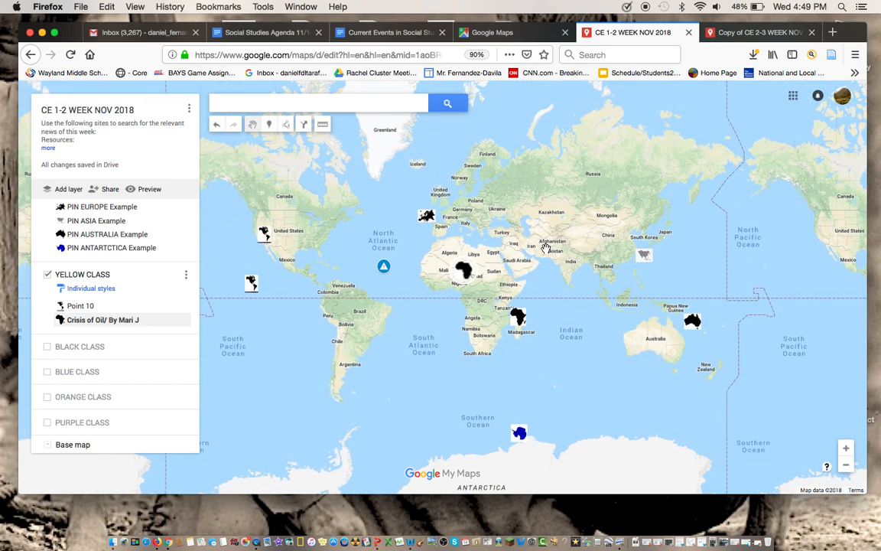